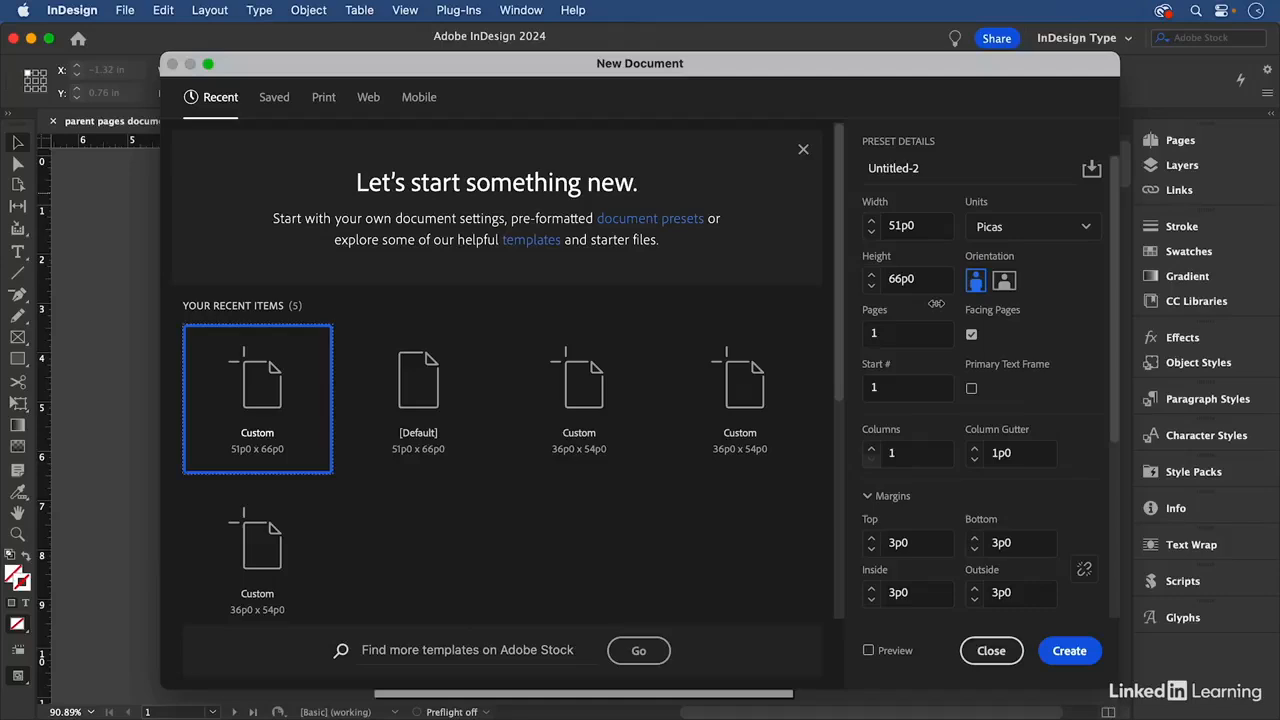
Step: Dismiss the new document setup and review the document's pages, selecting the whole page range and clearing the selection
{"action": "left_click", "coordinate": [995, 652]}
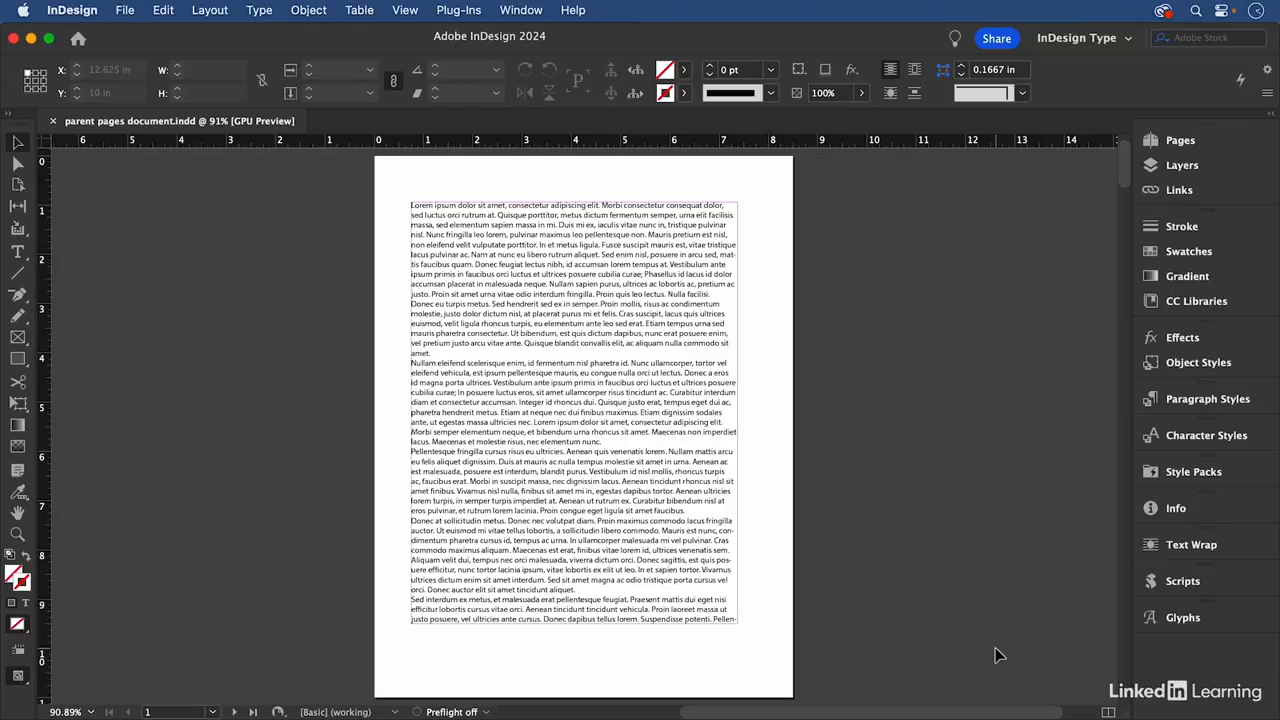
{"action": "left_click", "coordinate": [1210, 145]}
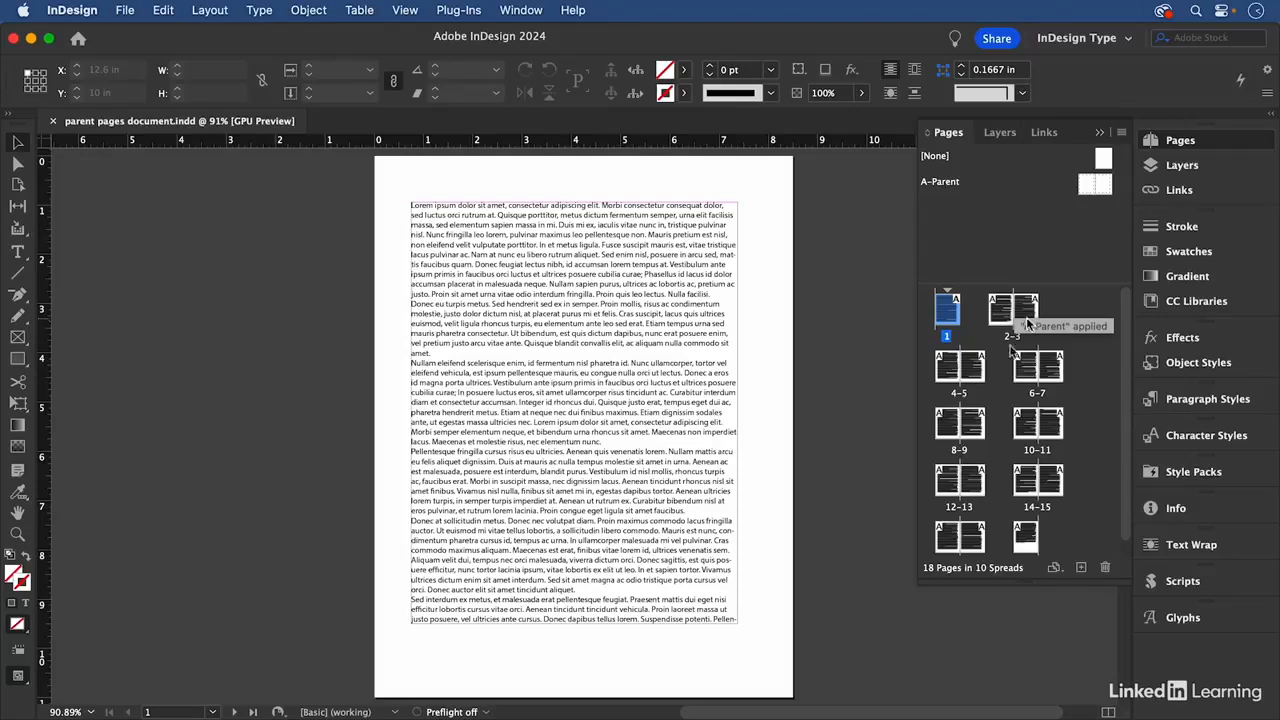
{"action": "left_click", "coordinate": [1030, 538], "text": "shift"}
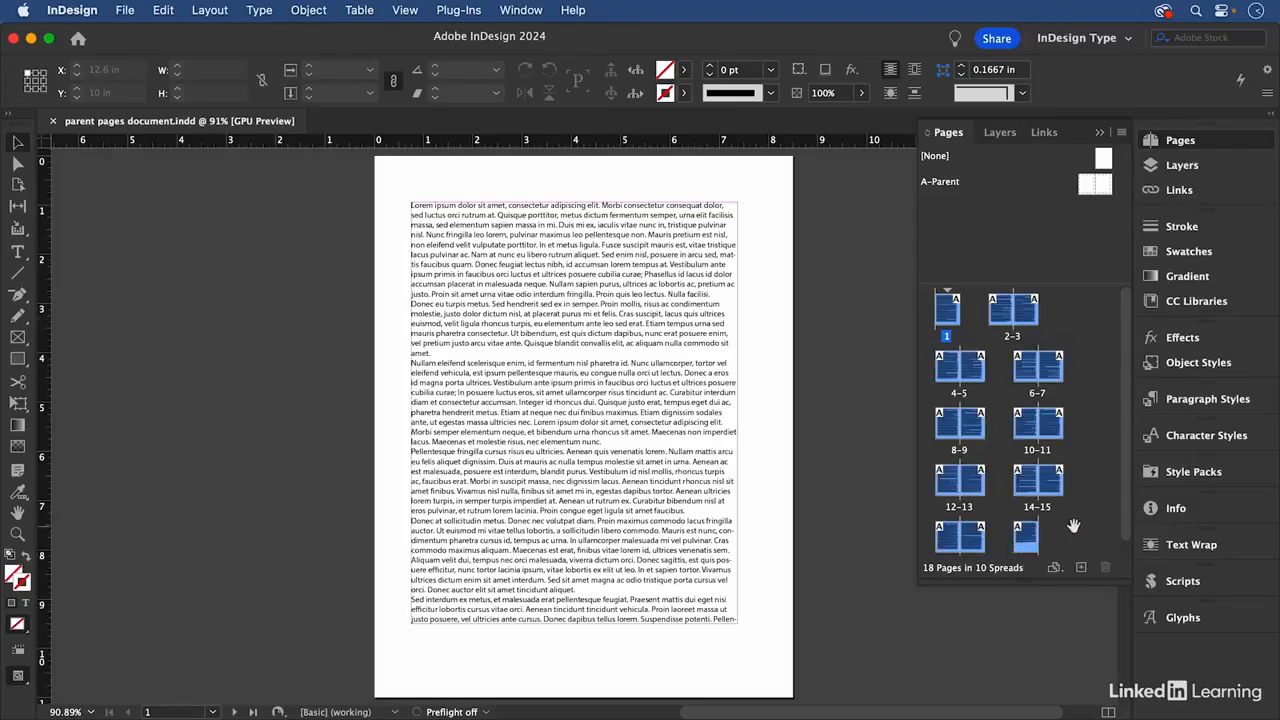
{"action": "left_click", "coordinate": [1073, 526]}
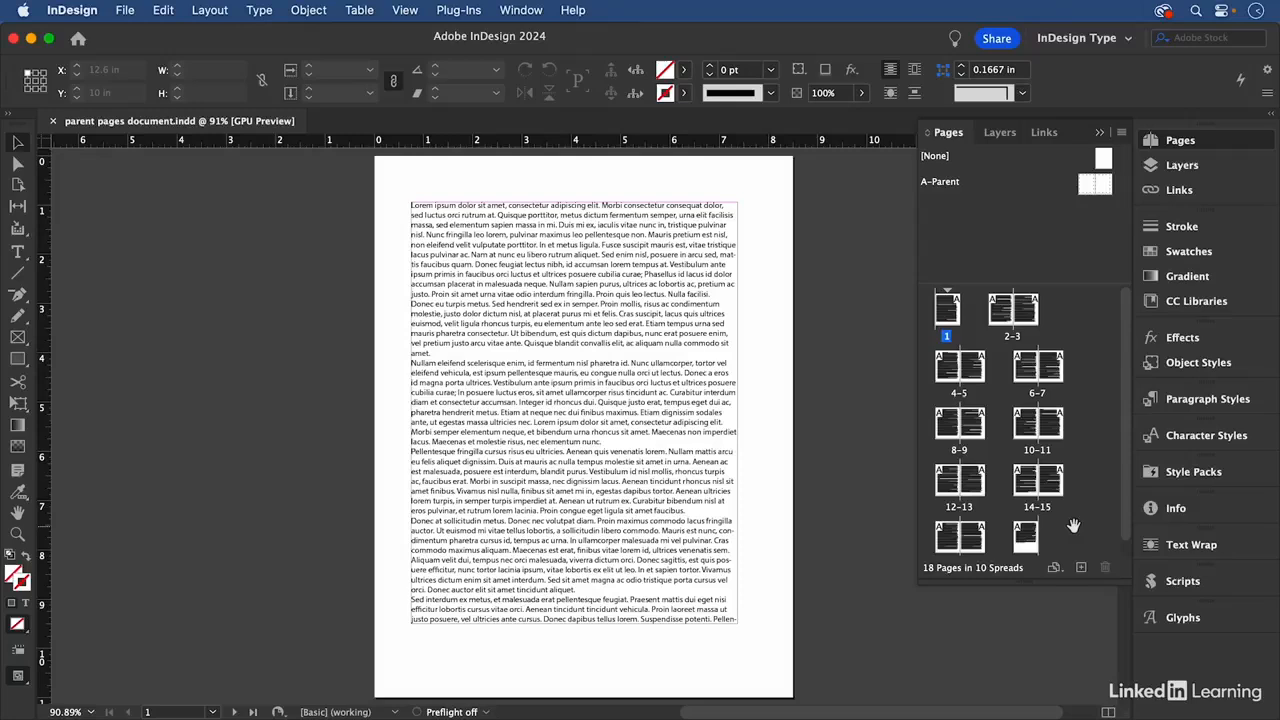
Step: Create ruler guides on the A-Parent spread with 1 row and 1 column, fitted to the margins
{"action": "double_click", "coordinate": [955, 188]}
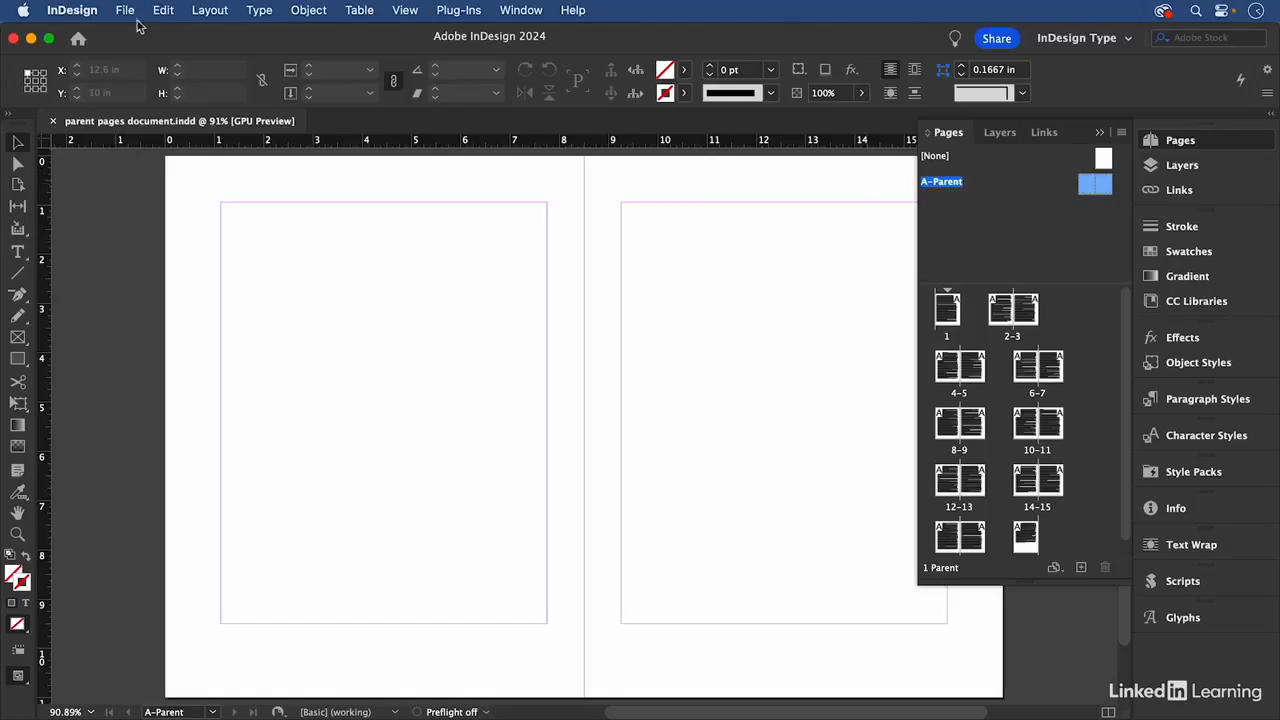
{"action": "left_click", "coordinate": [210, 11]}
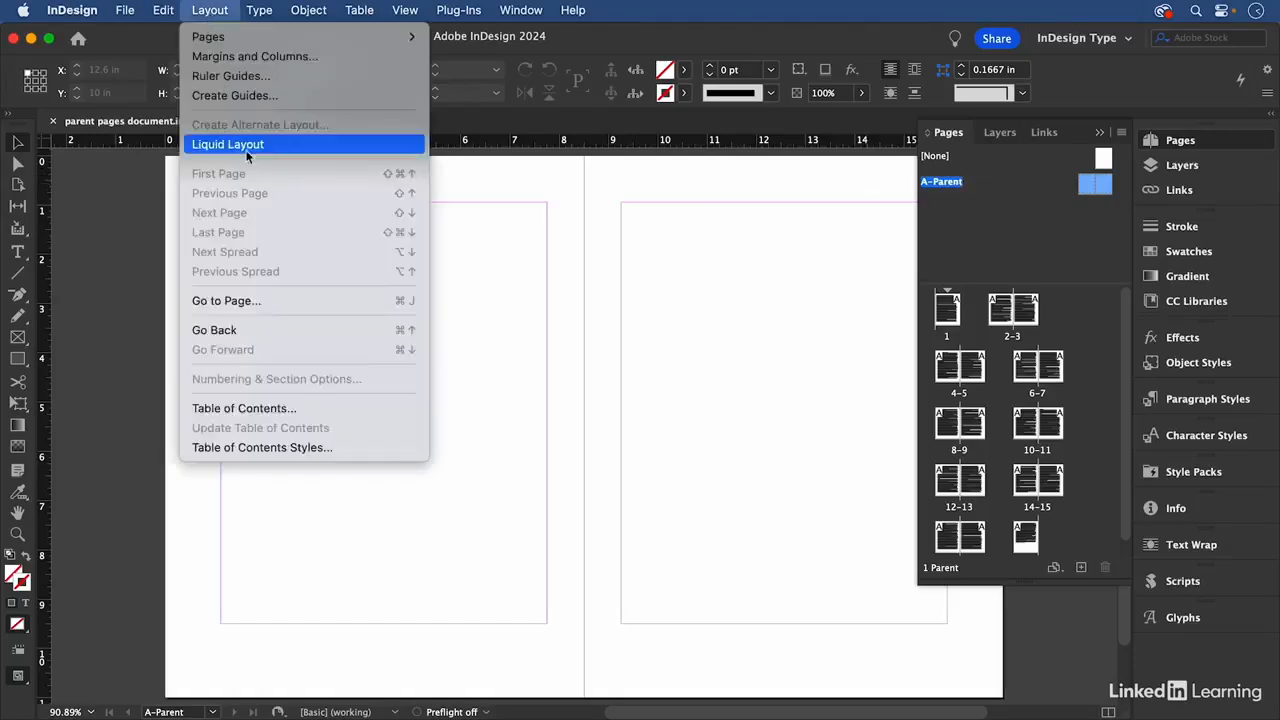
{"action": "left_click", "coordinate": [250, 96]}
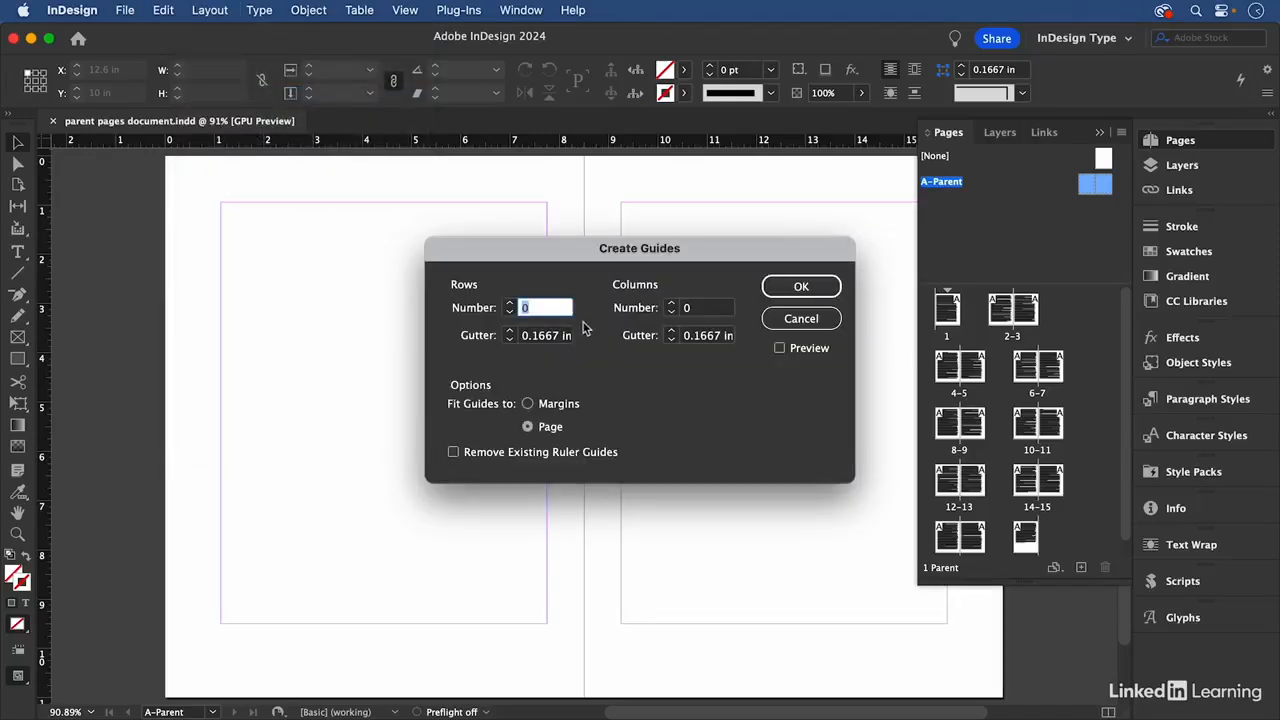
{"action": "type", "text": "1"}
{"action": "key", "text": "Tab"}
{"action": "key", "text": "Tab"}
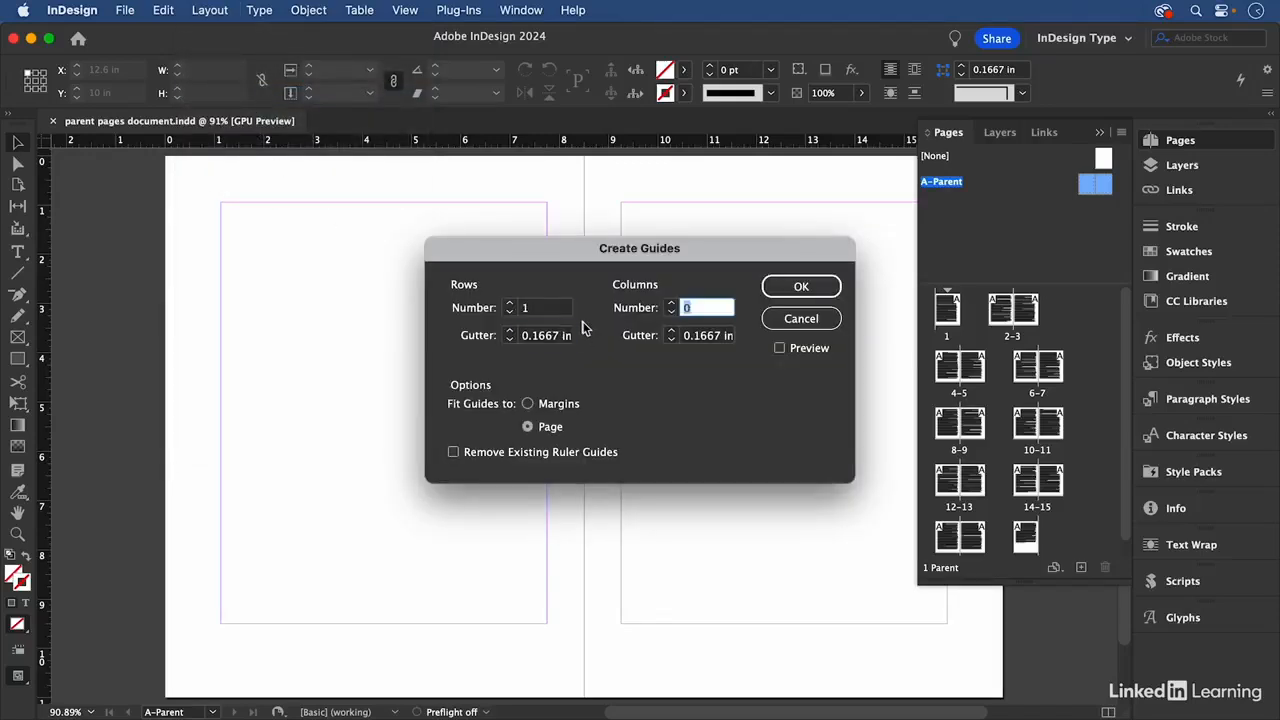
{"action": "type", "text": "1"}
{"action": "left_click", "coordinate": [550, 406]}
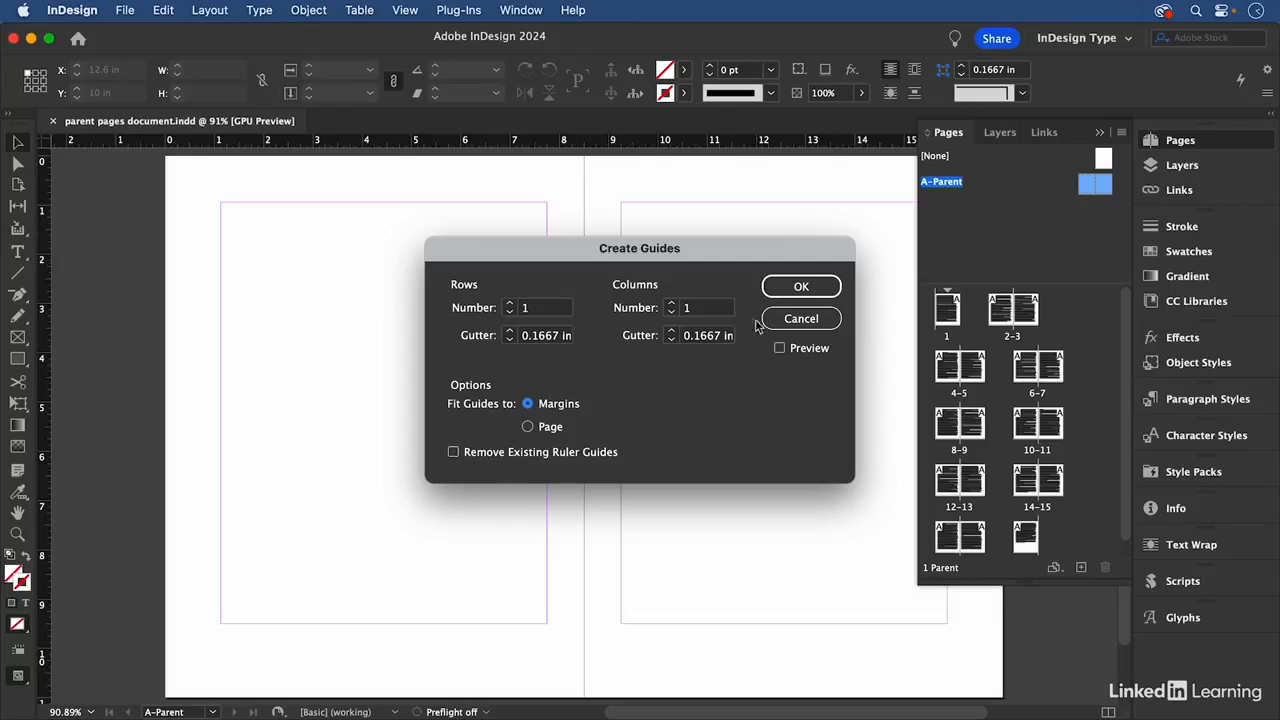
{"action": "left_click", "coordinate": [780, 348]}
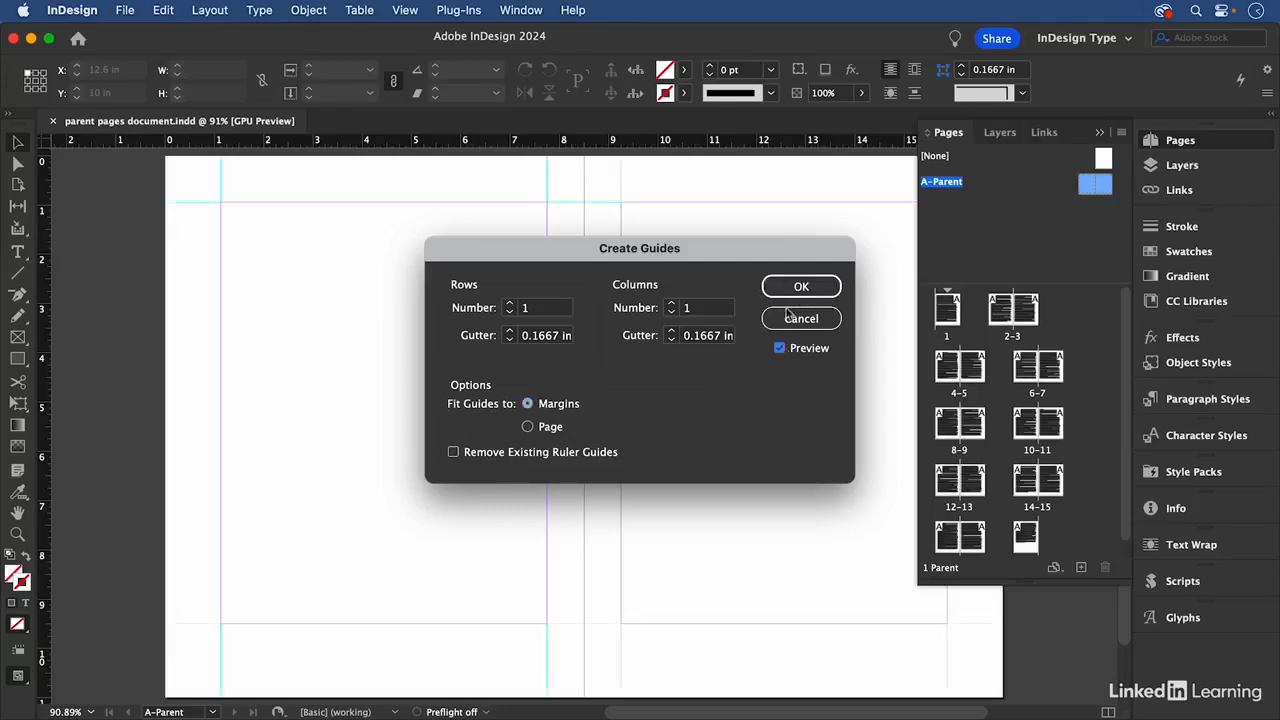
{"action": "left_click", "coordinate": [801, 286]}
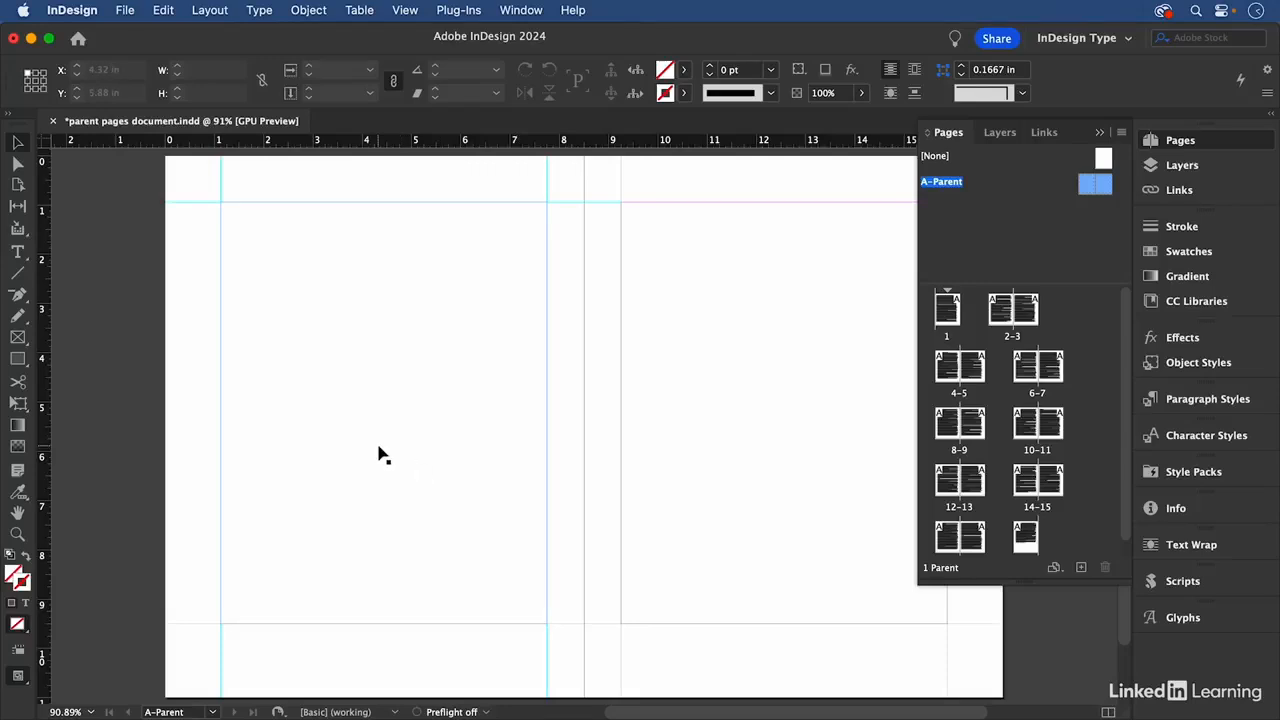
Step: Draw a text frame about 6.625 by 0.42 in below the left parent page's bottom margin and insert a Current Page Number marker
{"action": "key", "text": "t"}
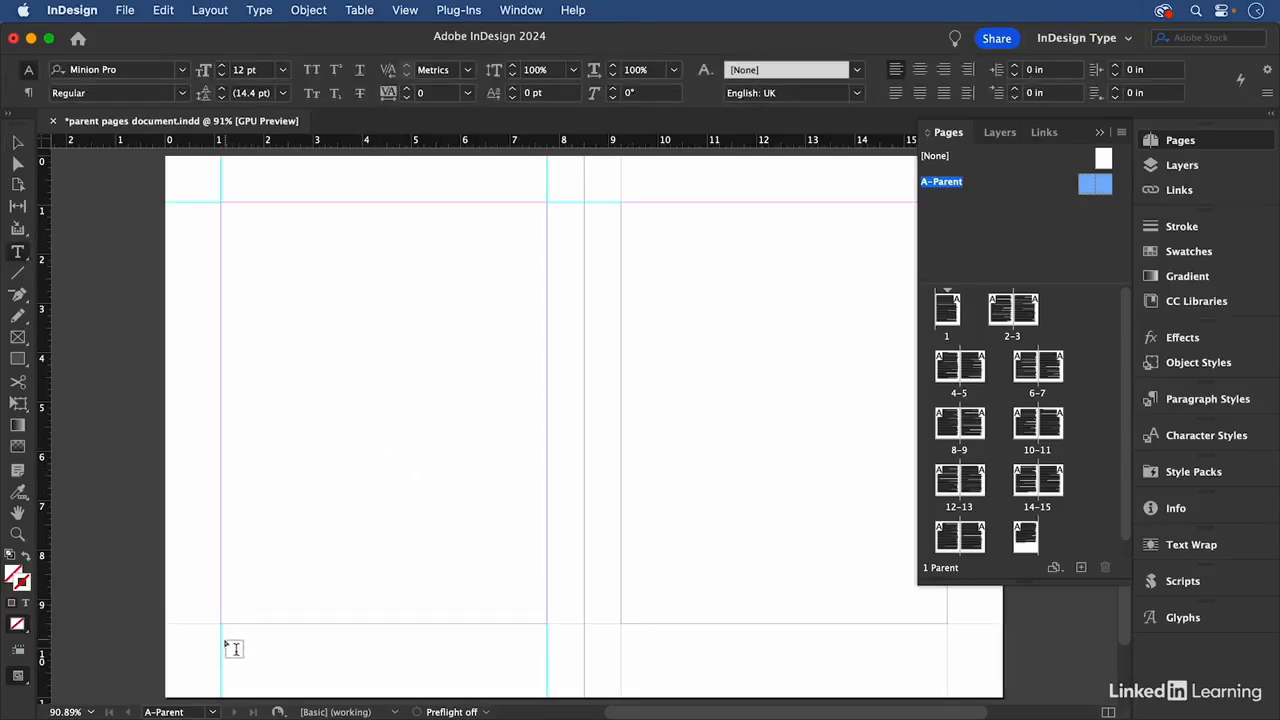
{"action": "left_click_drag", "start_coordinate": [222, 643], "coordinate": [548, 662]}
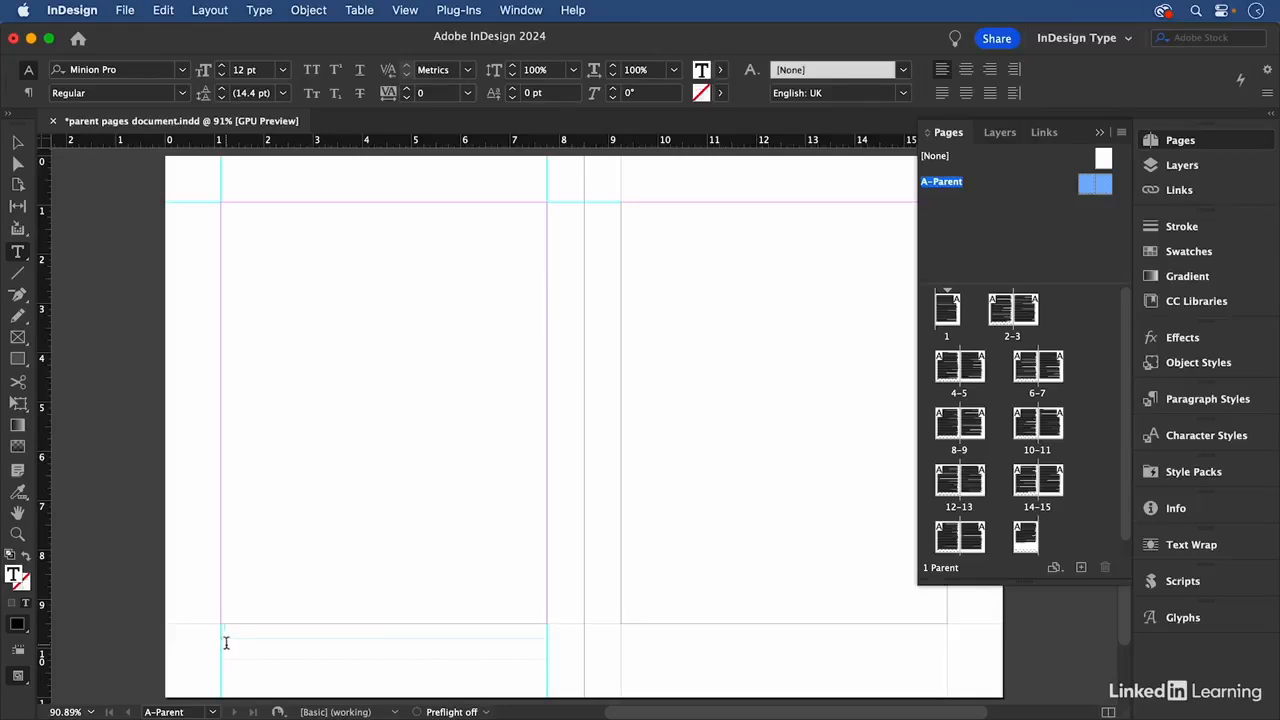
{"action": "left_click", "coordinate": [261, 12]}
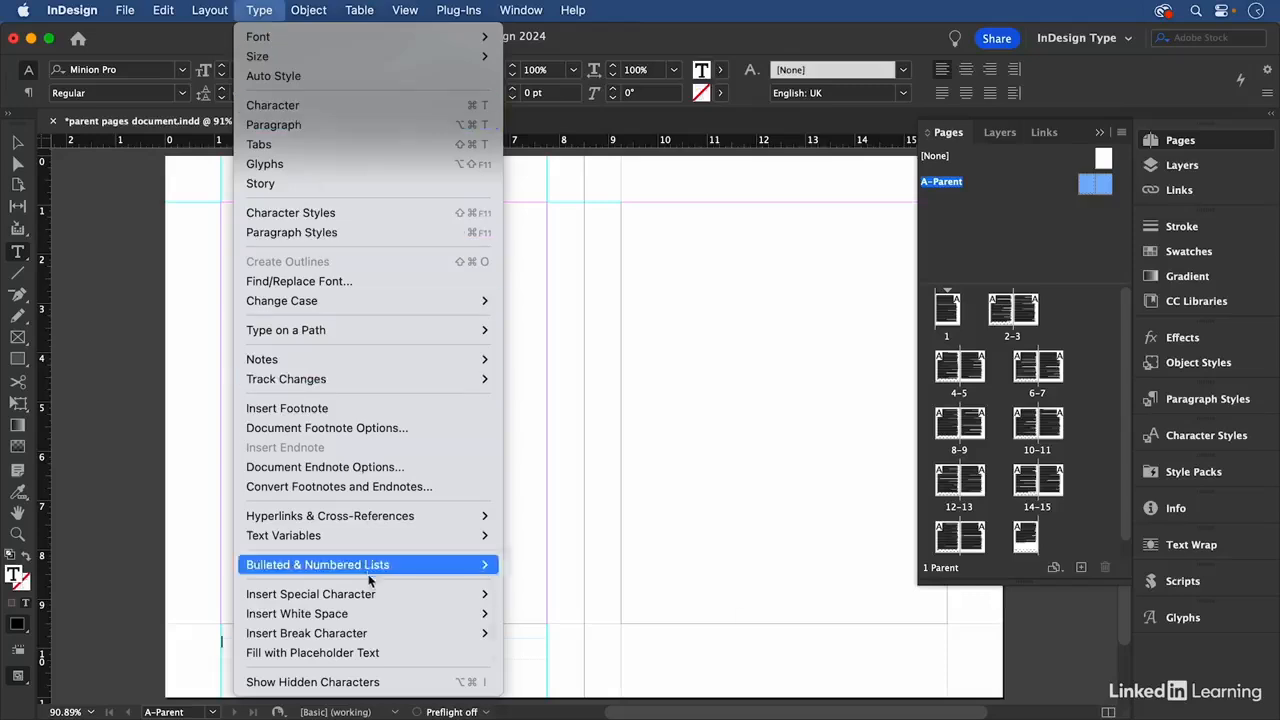
{"action": "mouse_move", "coordinate": [370, 594]}
{"action": "mouse_move", "coordinate": [598, 614]}
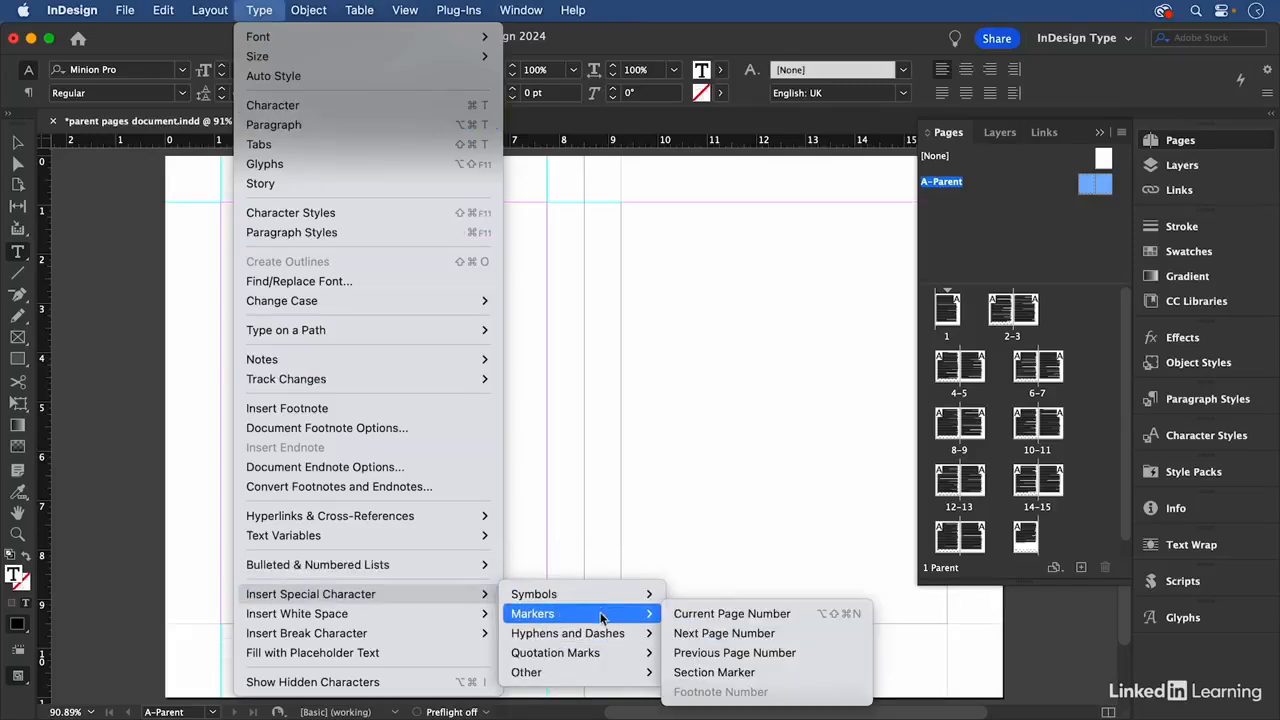
{"action": "left_click", "coordinate": [757, 612]}
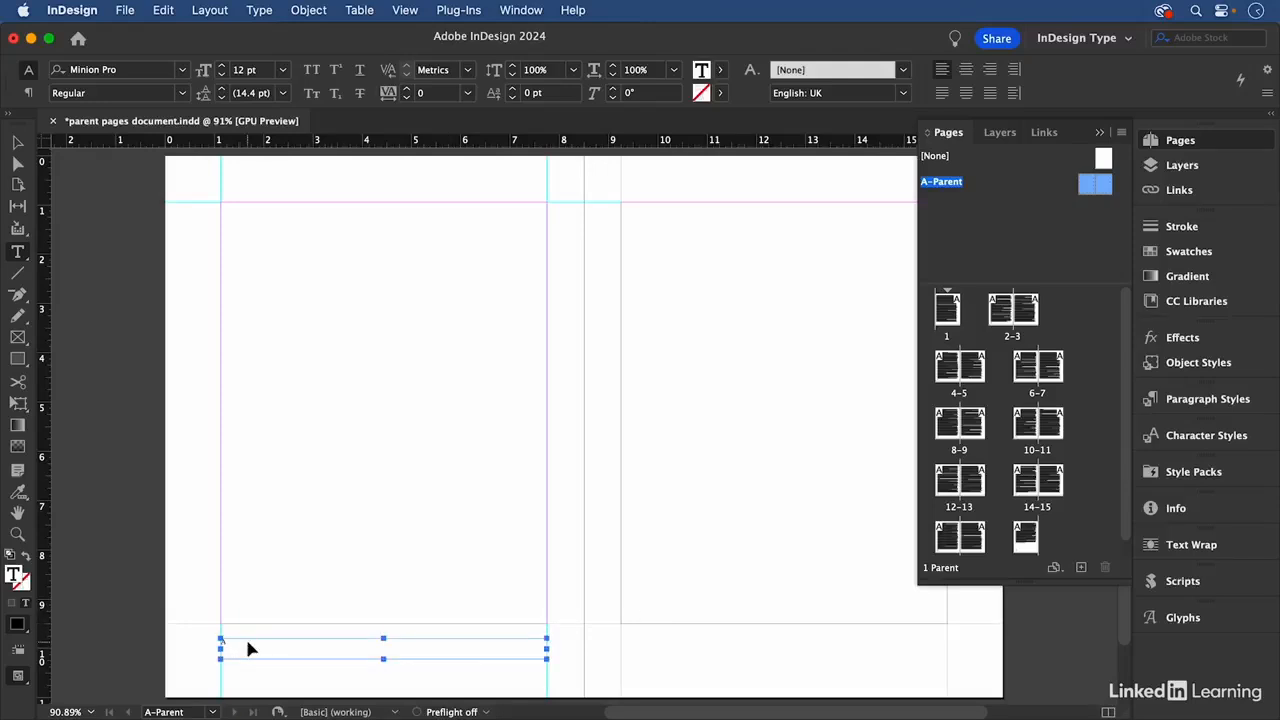
{"action": "key", "text": "super+2"}
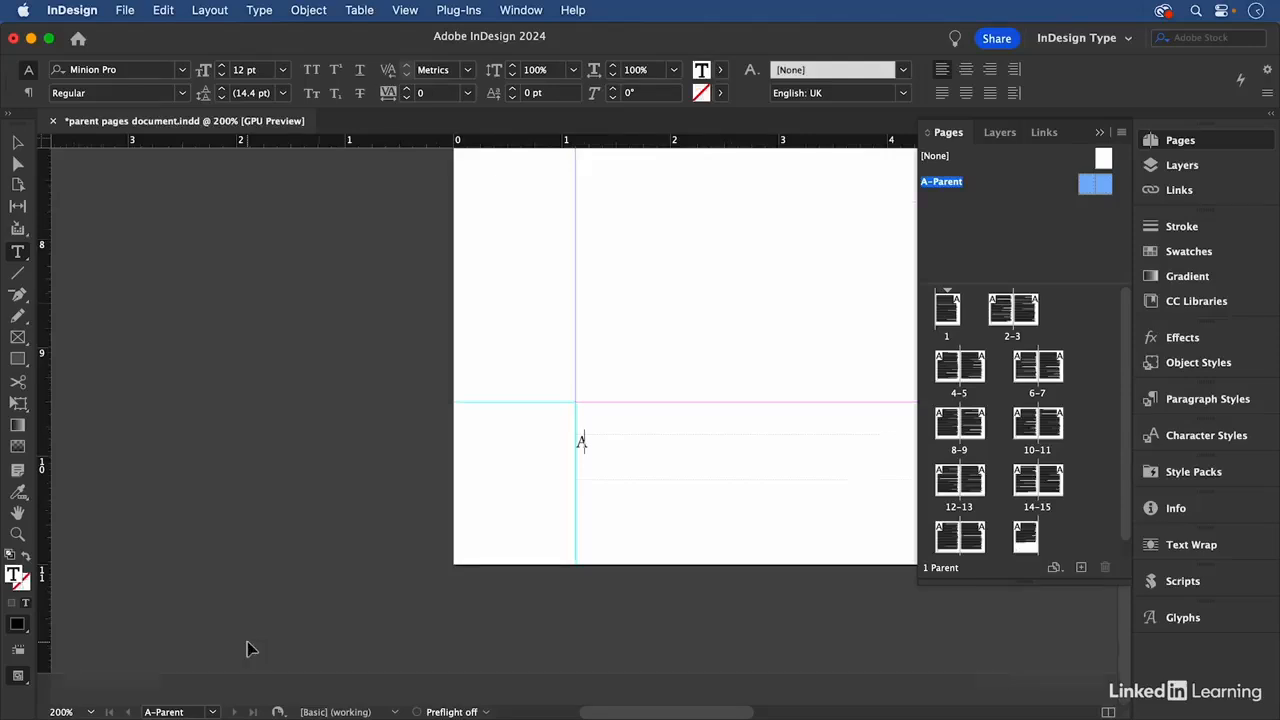
{"action": "key", "text": "super+0"}
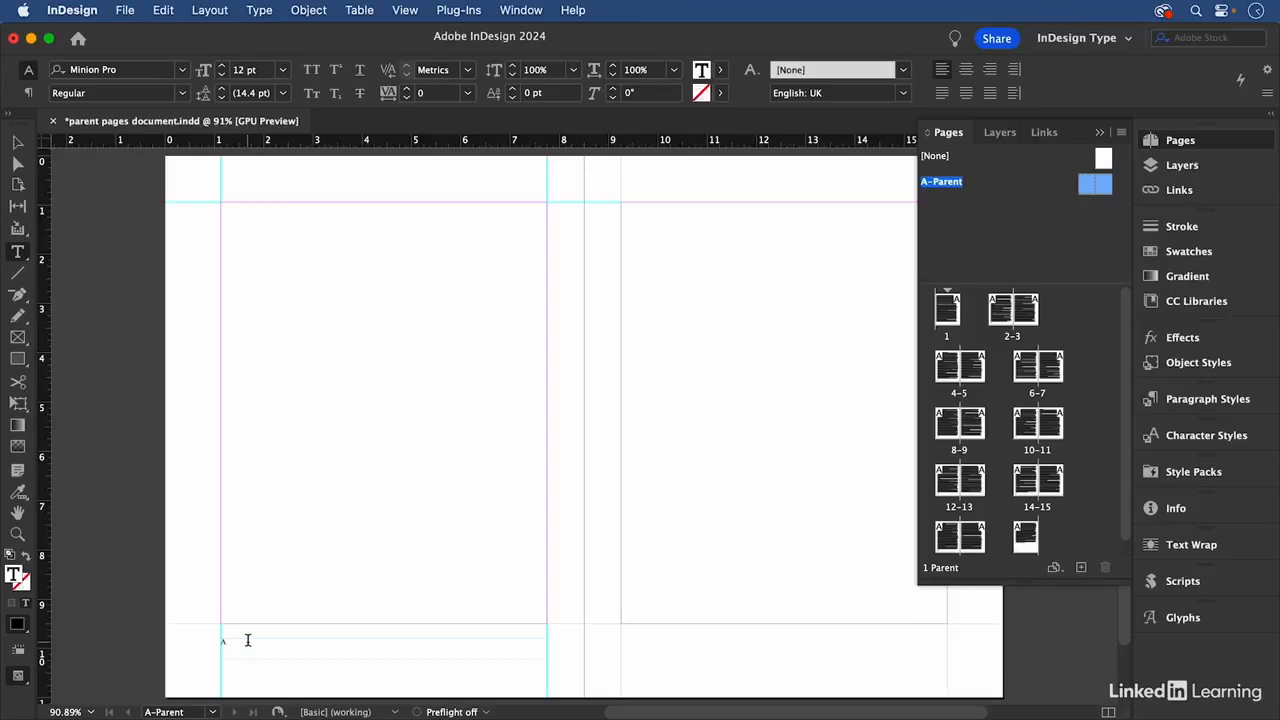
Step: Enlarge the page number marker on the left parent page to 20 pt
{"action": "key", "text": "super+a"}
{"action": "key", "text": "super+shift+period"}
{"action": "key", "text": "super+shift+period"}
{"action": "key", "text": "super+shift+period"}
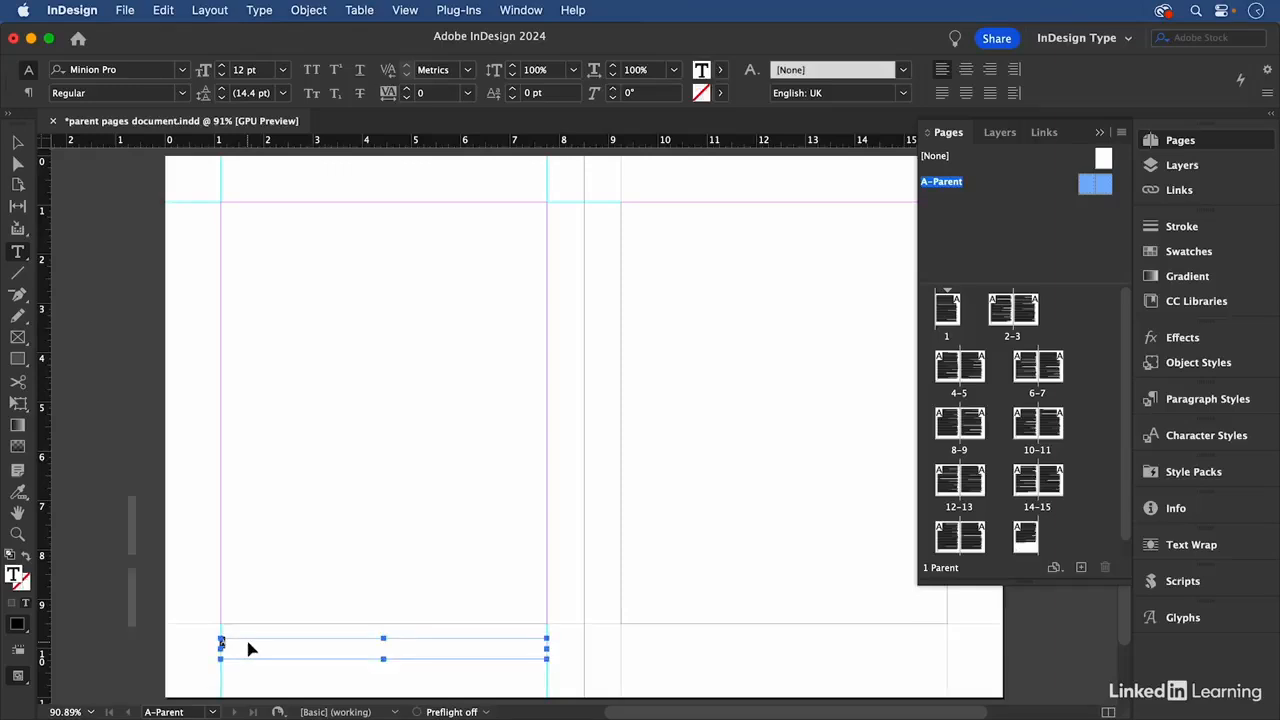
{"action": "key", "text": "super+shift+period"}
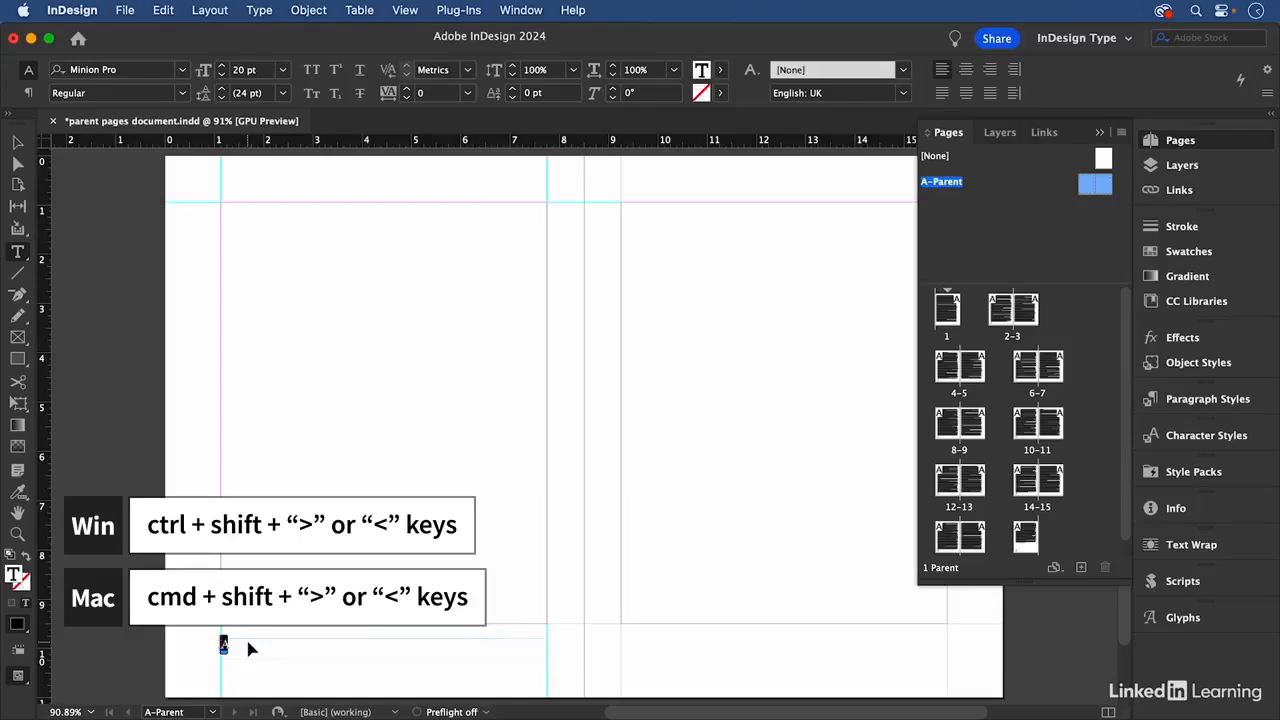
{"action": "left_click", "coordinate": [17, 143]}
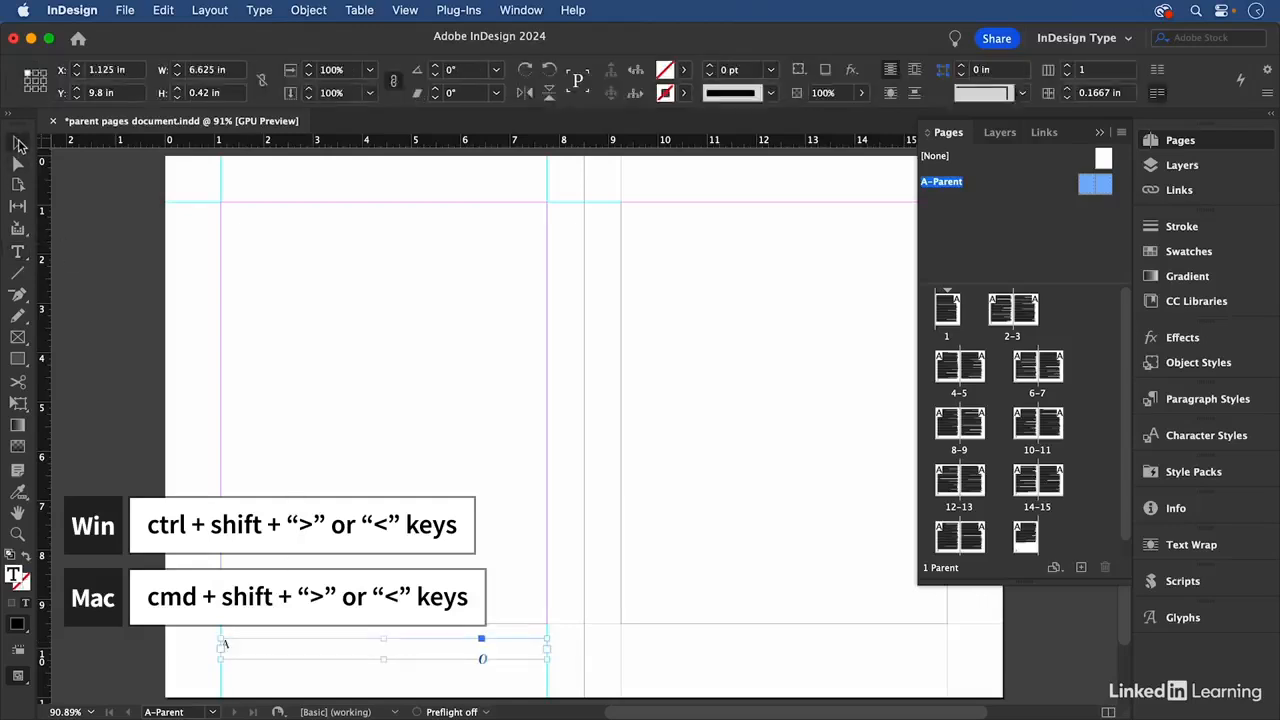
Step: Align the page number marker's paragraph away from the spine
{"action": "double_click", "coordinate": [222, 643]}
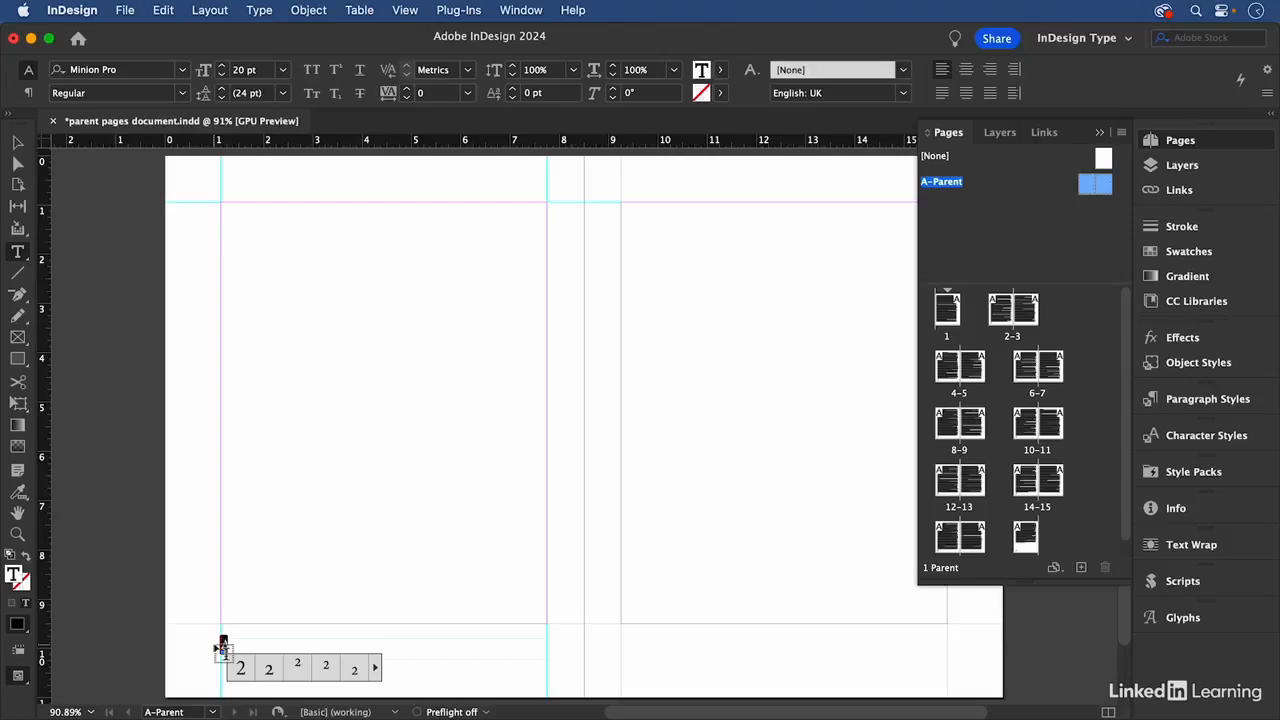
{"action": "left_click", "coordinate": [28, 93]}
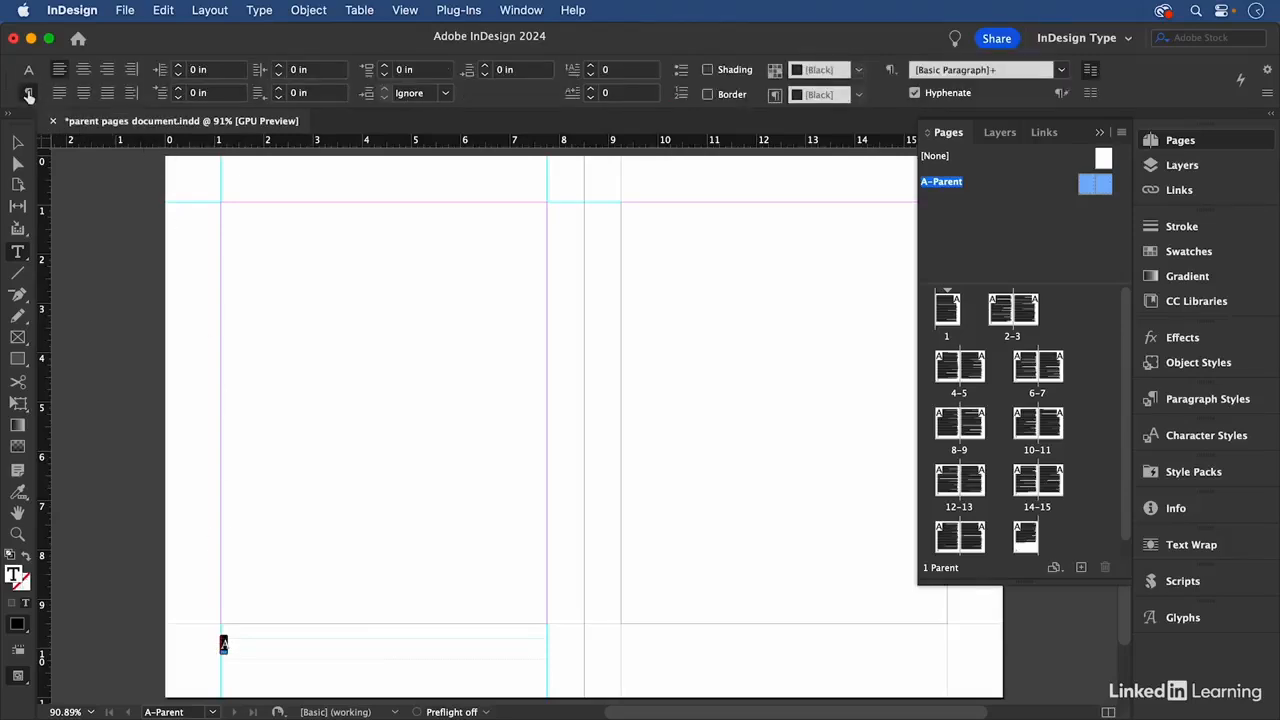
{"action": "left_click", "coordinate": [133, 93]}
{"action": "left_click", "coordinate": [17, 145]}
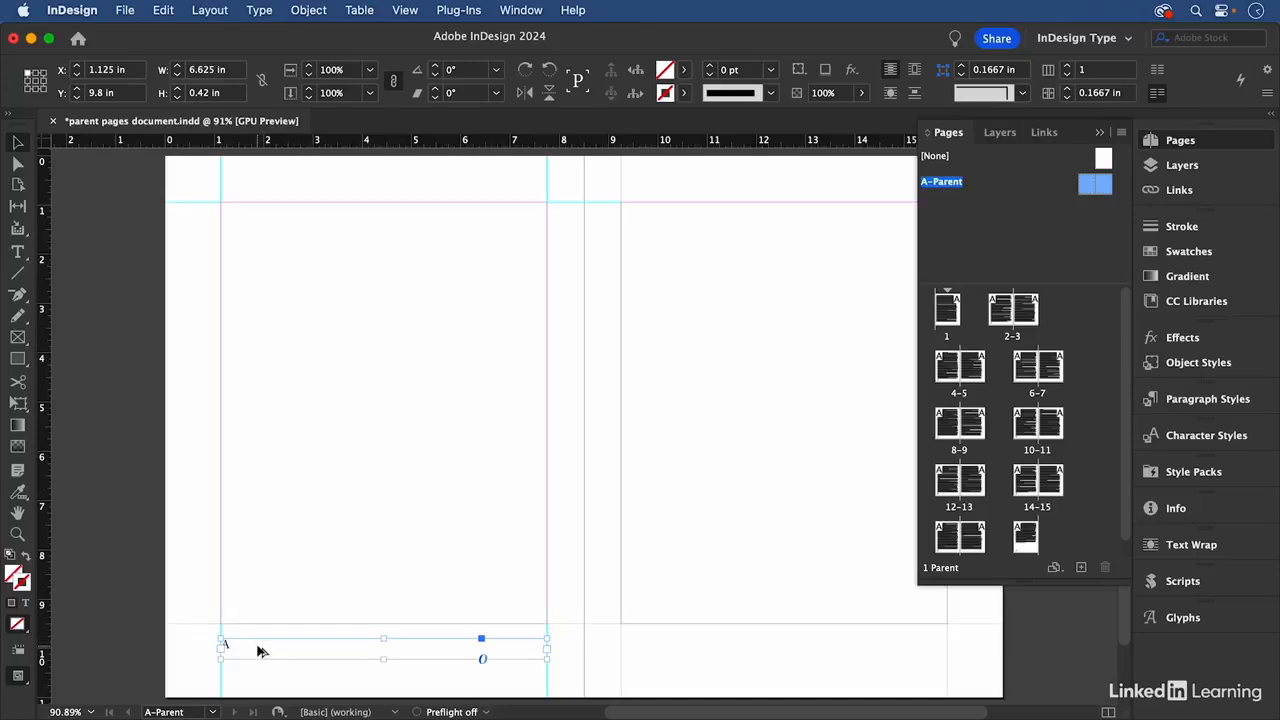
Step: Duplicate the page number frame to the matching position below the right parent page's margins, and check it on spread 4-5
{"action": "left_click_drag", "start_coordinate": [258, 652], "coordinate": [657, 654]}
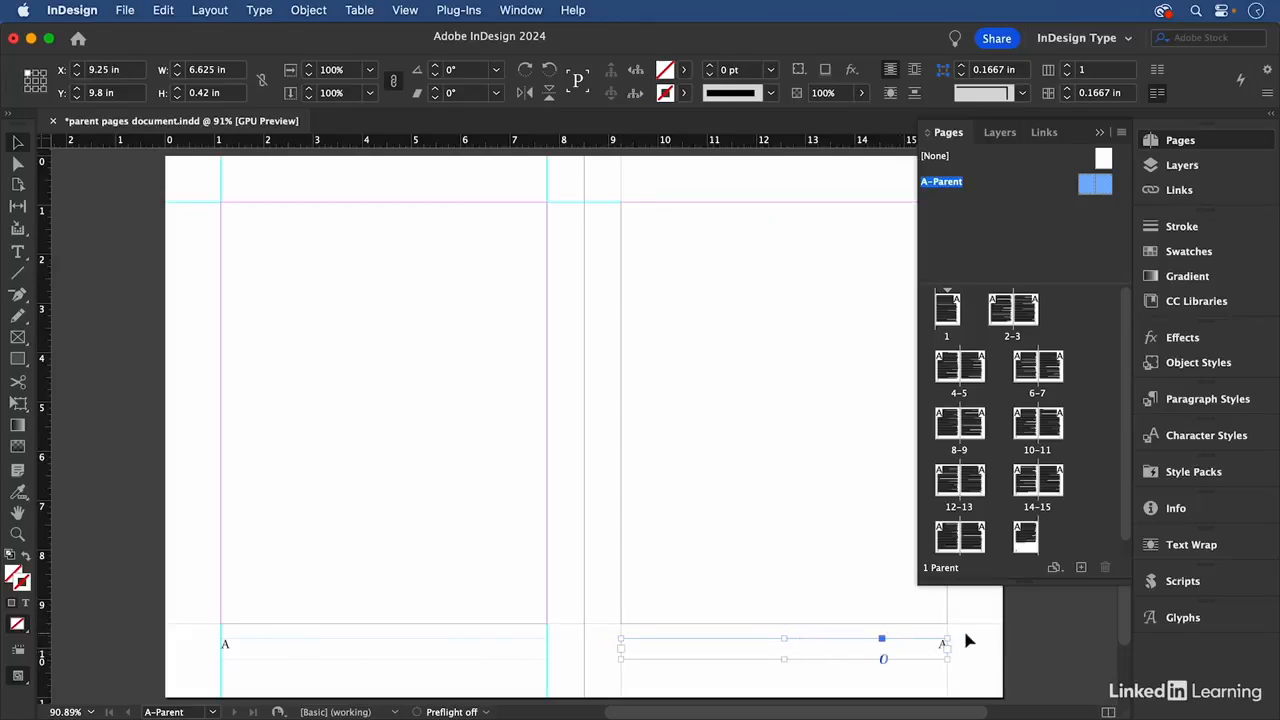
{"action": "left_click", "coordinate": [923, 663]}
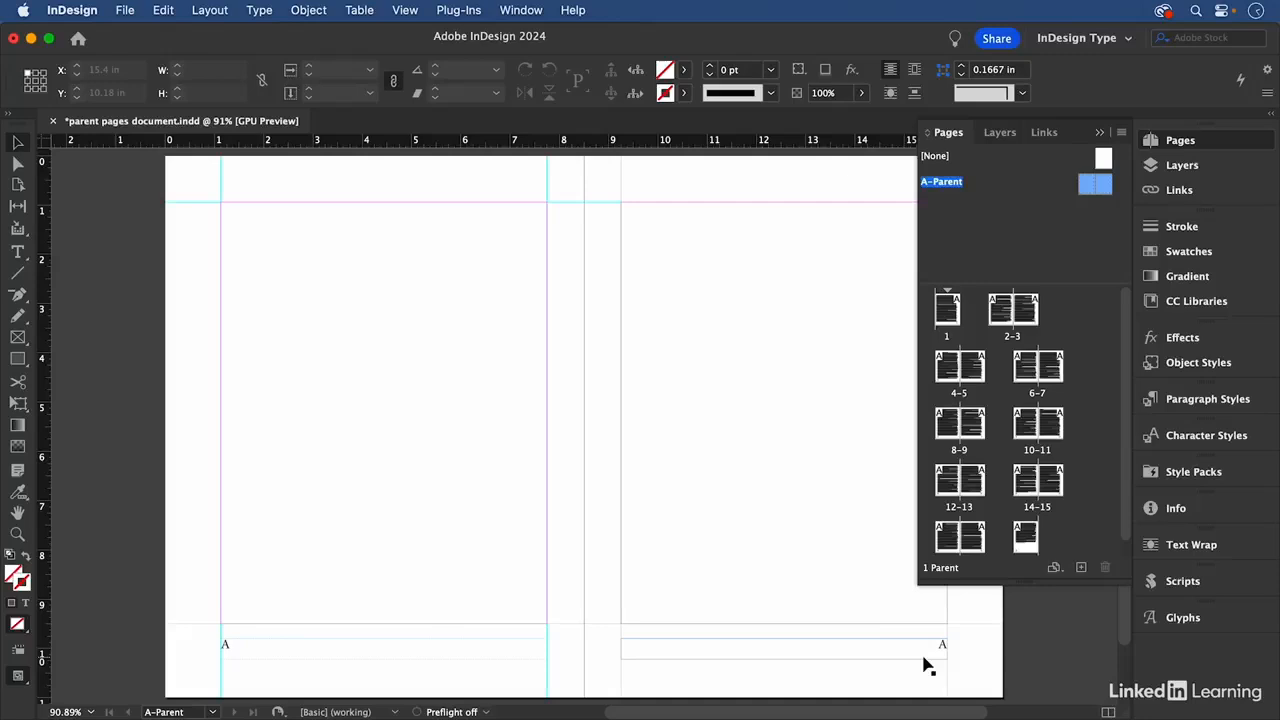
{"action": "left_click", "coordinate": [958, 395]}
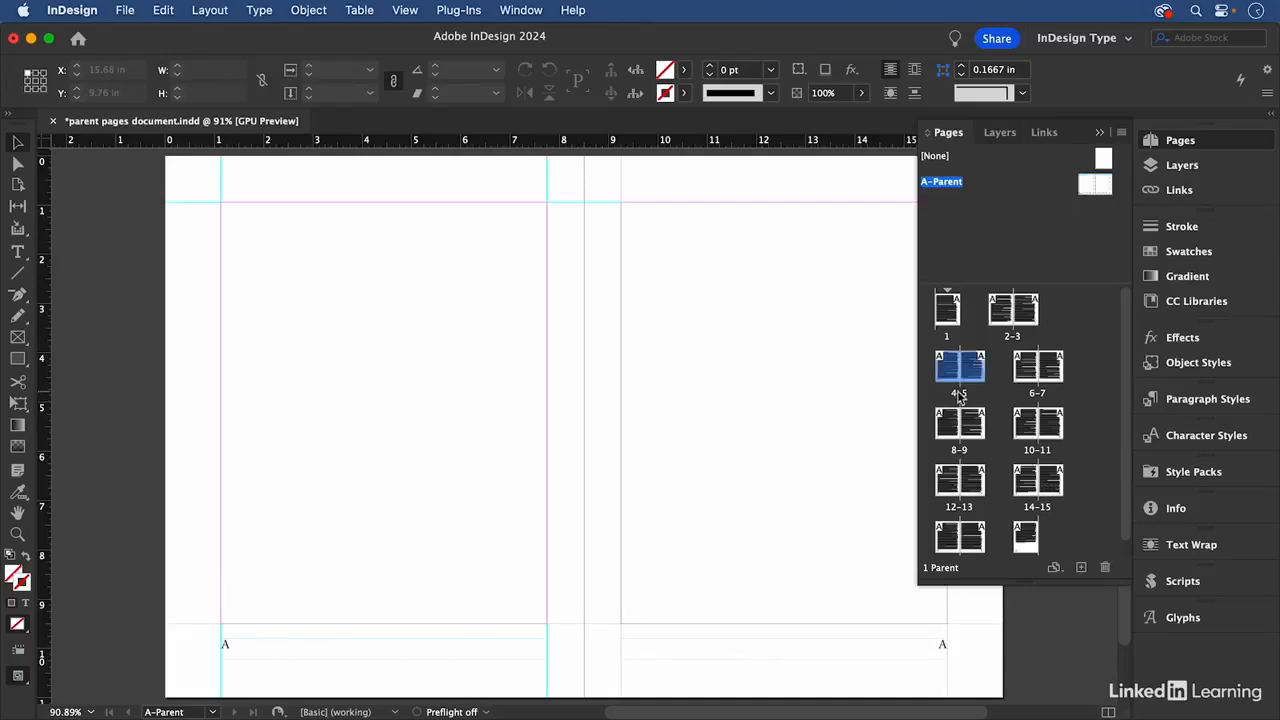
{"action": "double_click", "coordinate": [958, 395]}
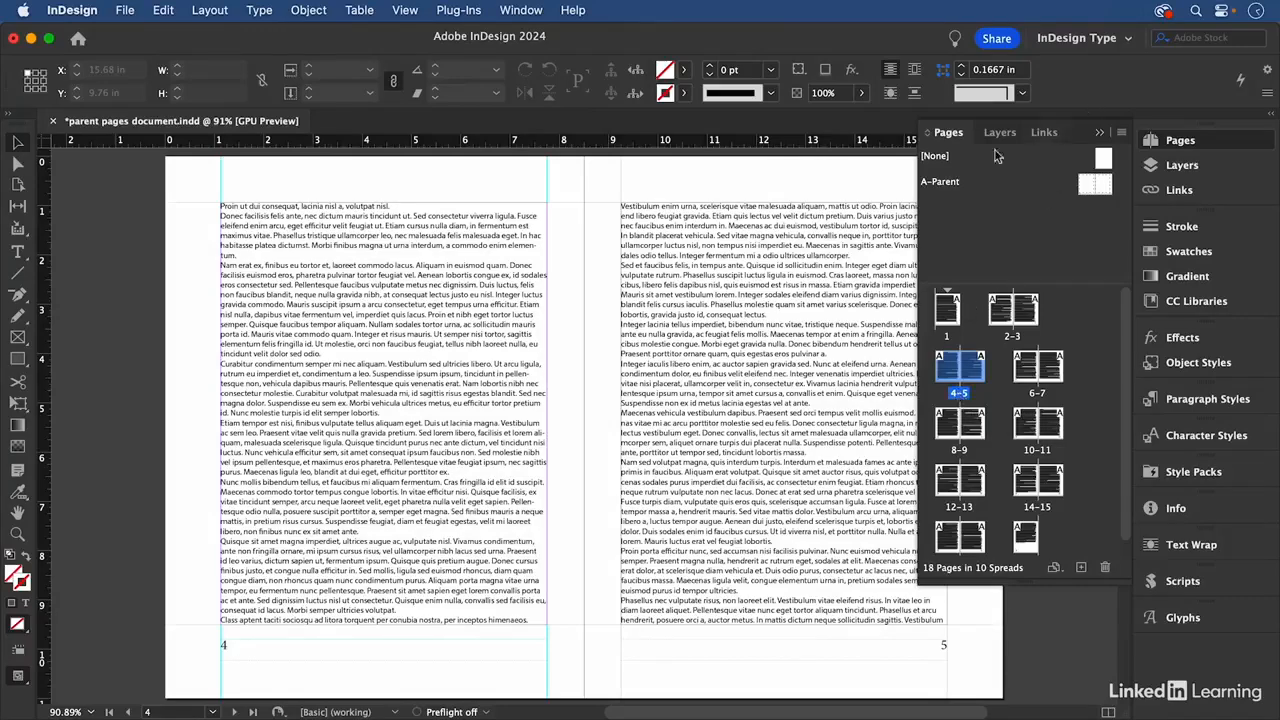
Step: Set the A-Parent spread's top margin to 2 in with Adjust Layout enabled, and check the change on spread 4-5
{"action": "double_click", "coordinate": [953, 183]}
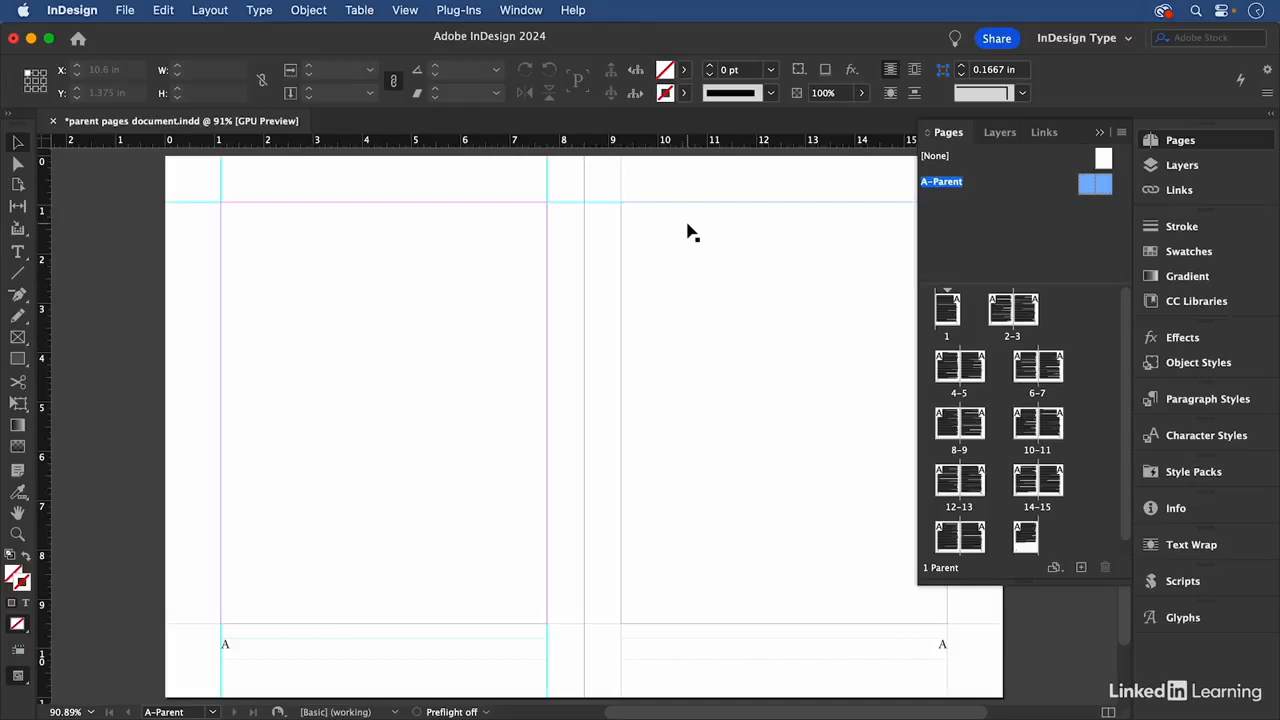
{"action": "left_click", "coordinate": [210, 10]}
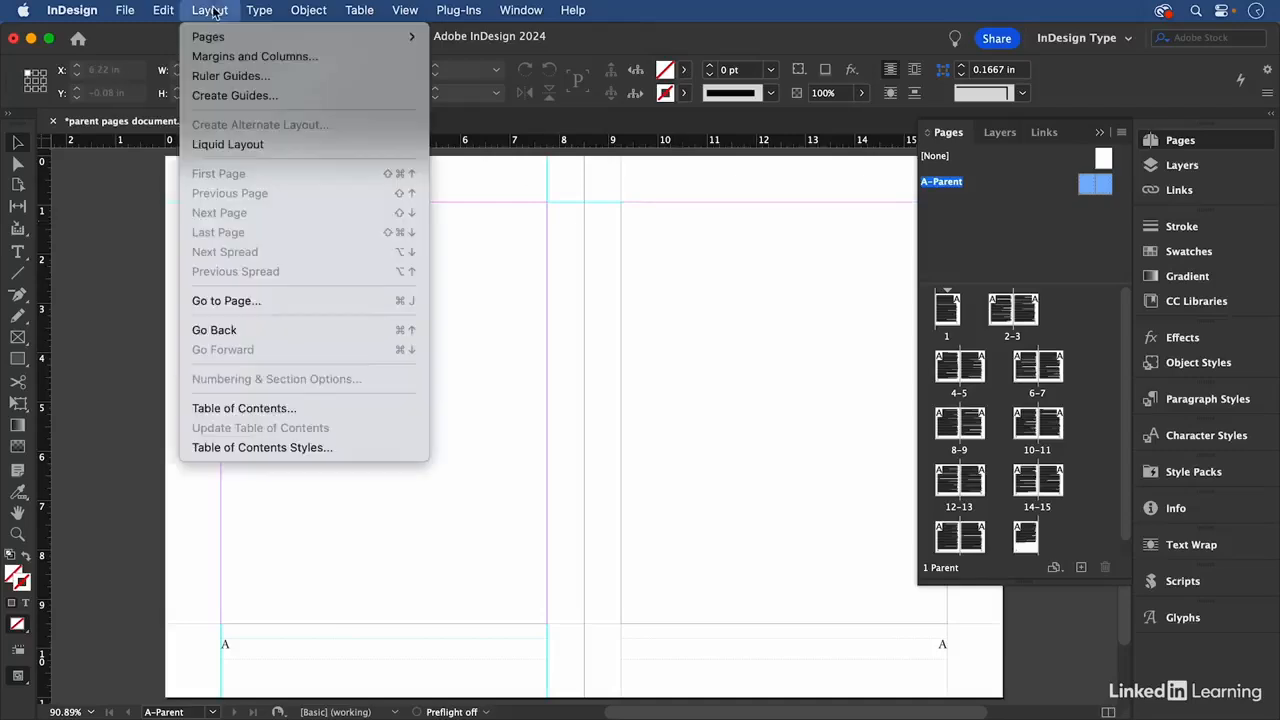
{"action": "left_click", "coordinate": [227, 62]}
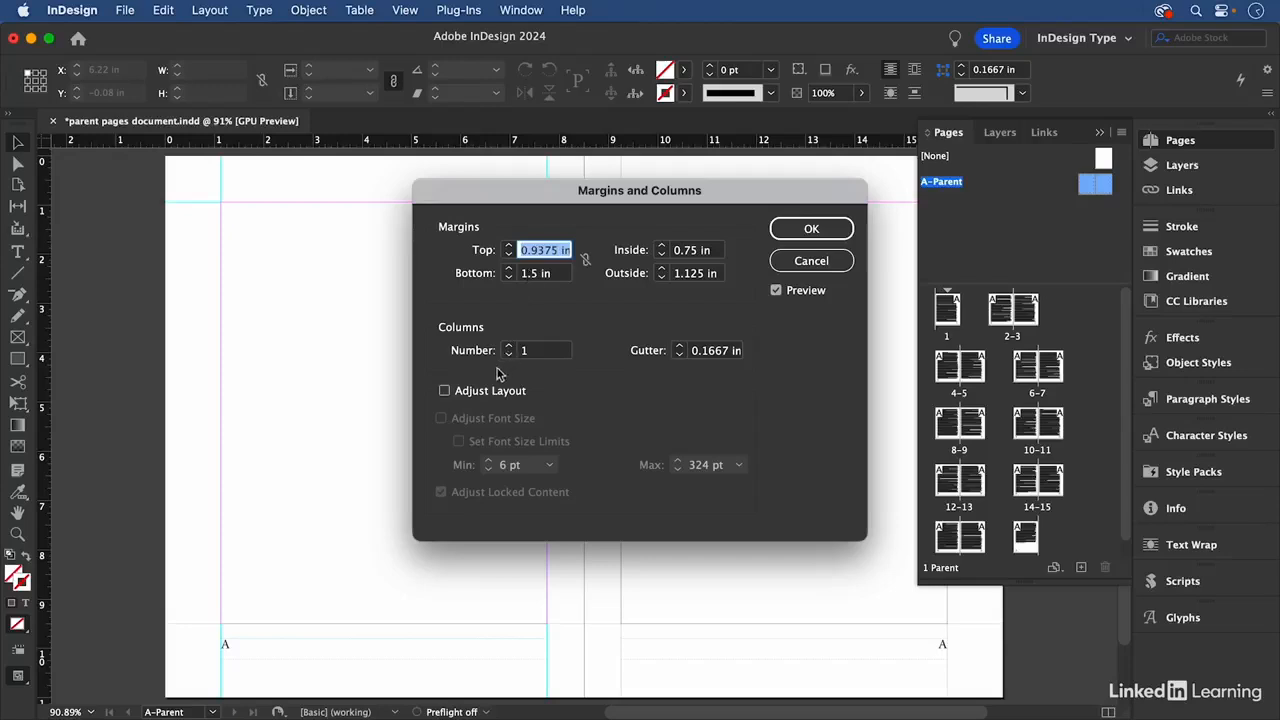
{"action": "type", "text": "2"}
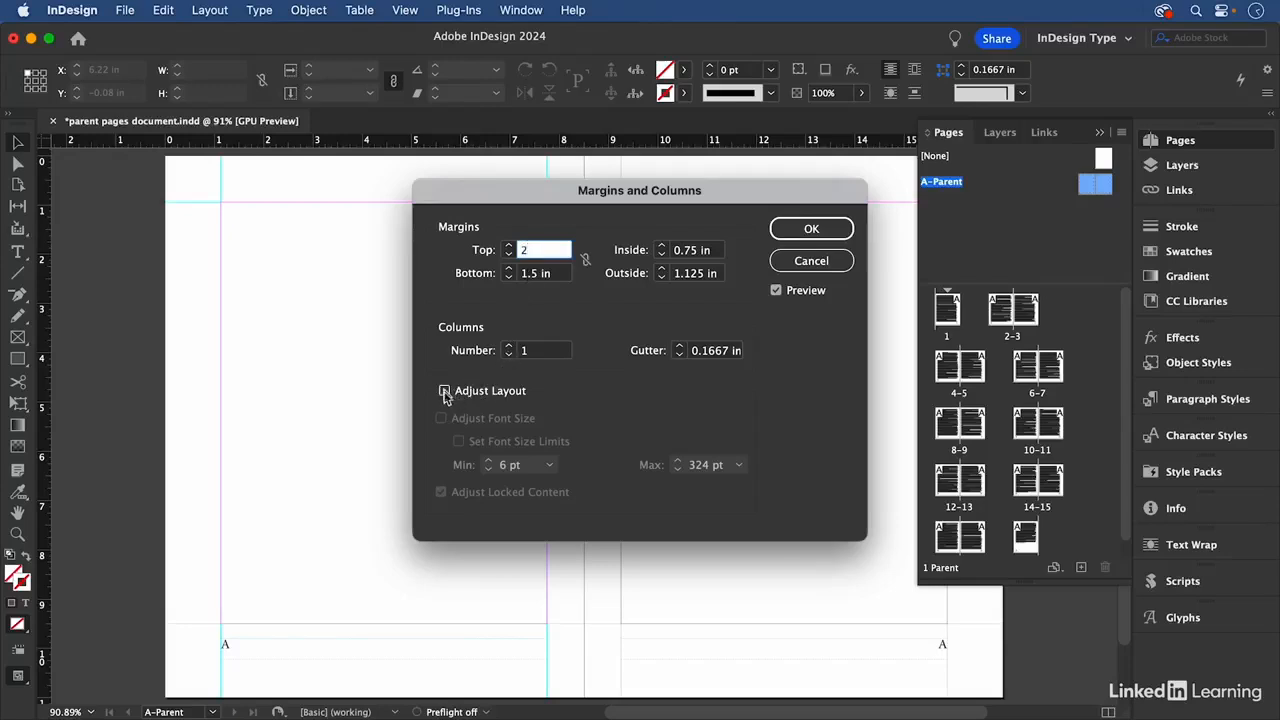
{"action": "left_click", "coordinate": [445, 391]}
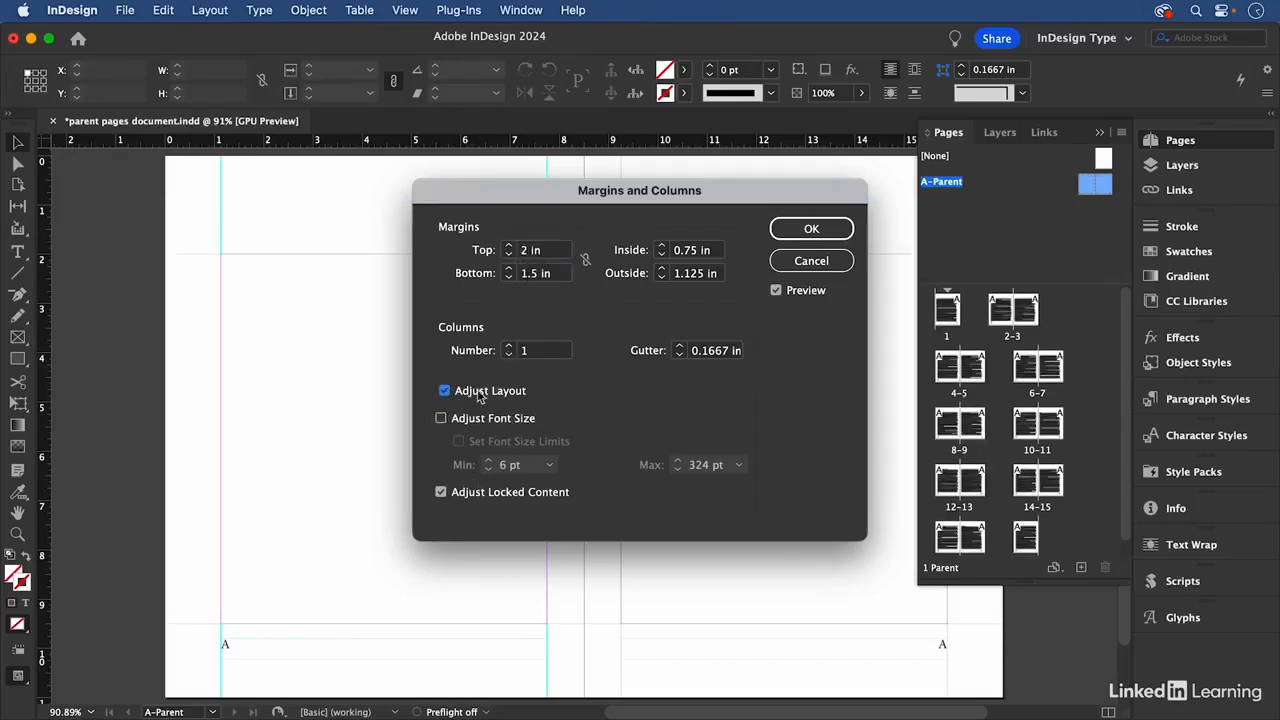
{"action": "left_click", "coordinate": [822, 236]}
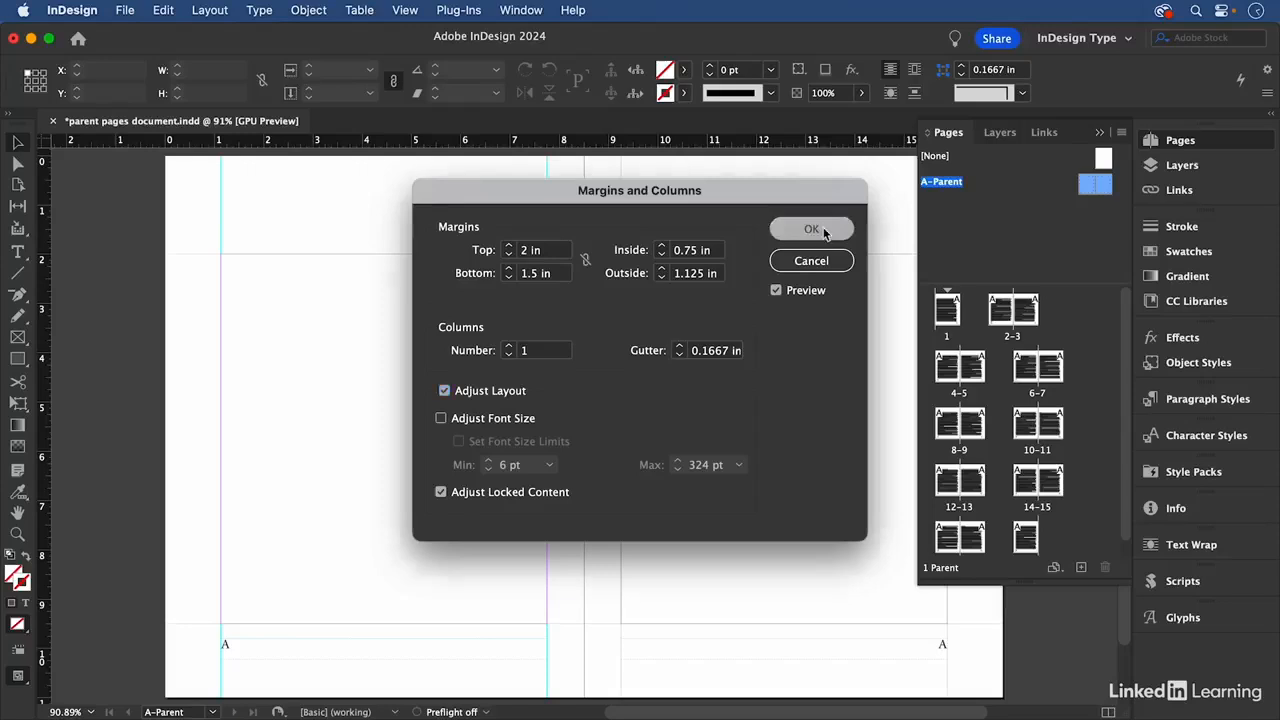
{"action": "double_click", "coordinate": [962, 394]}
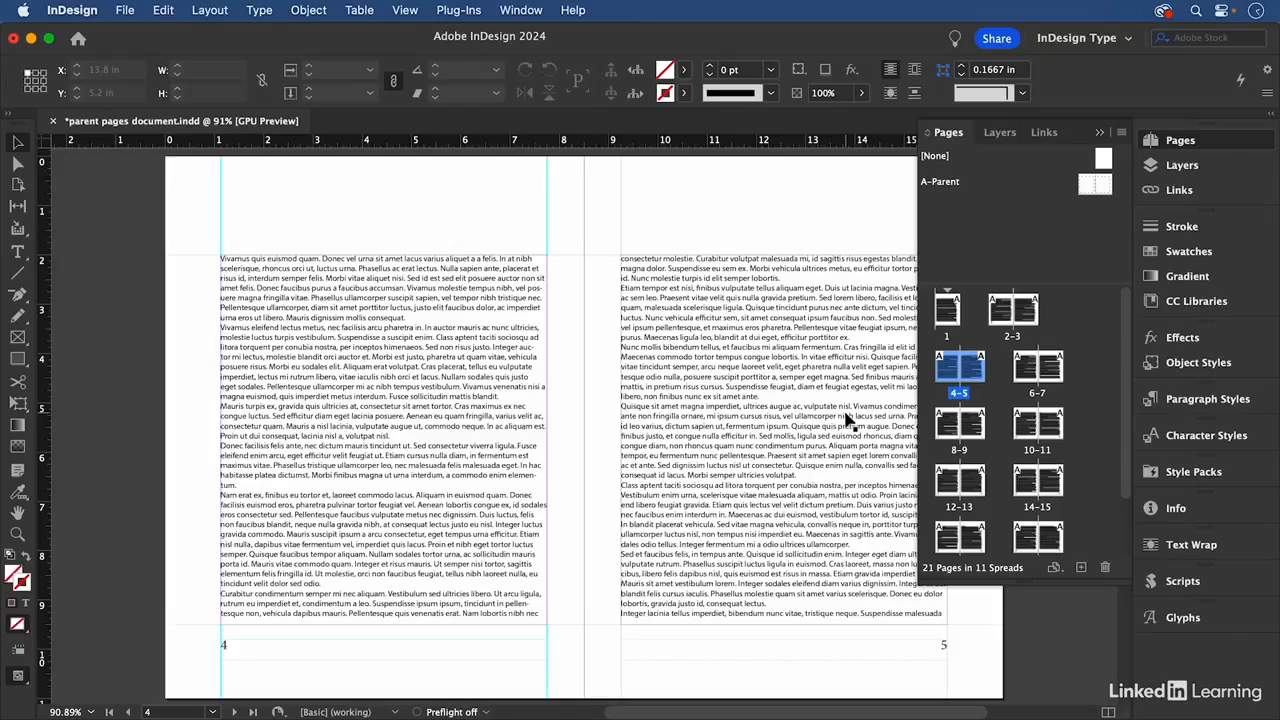
Step: Override the page number frame on page 1 and delete it from that page
{"action": "double_click", "coordinate": [947, 310]}
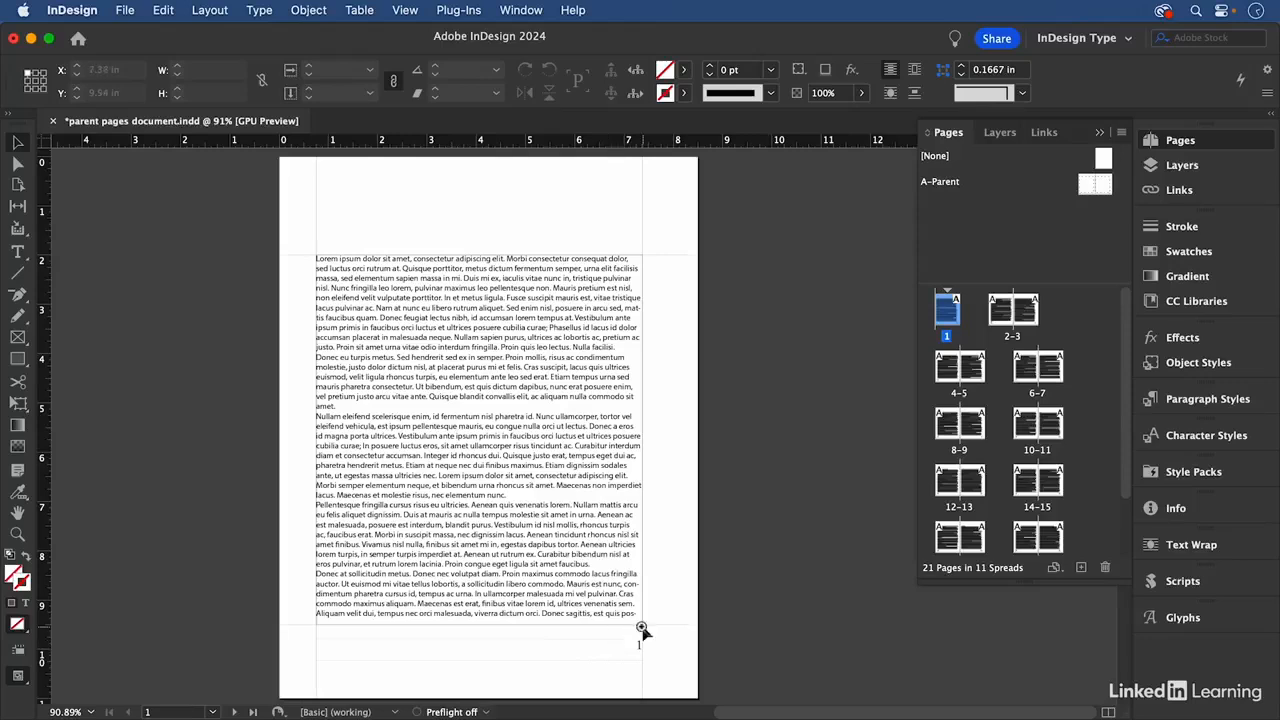
{"action": "left_click_drag", "start_coordinate": [525, 609], "coordinate": [719, 683]}
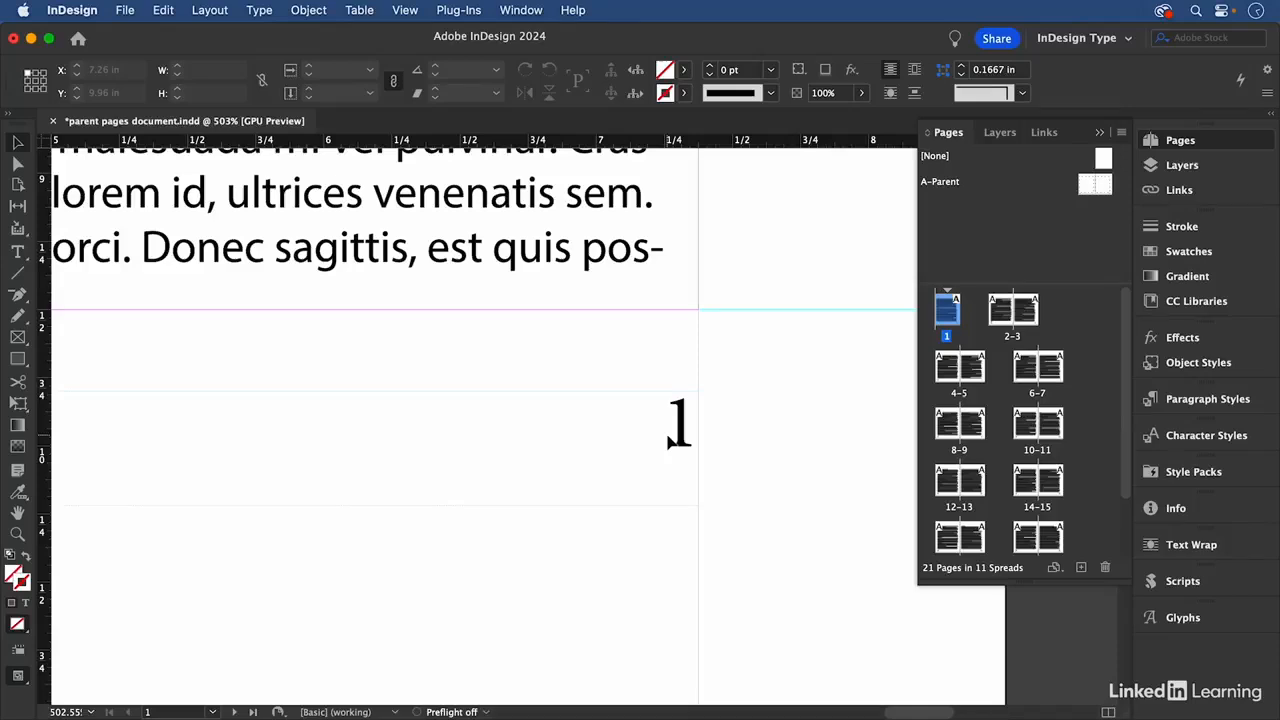
{"action": "key", "text": "super+0"}
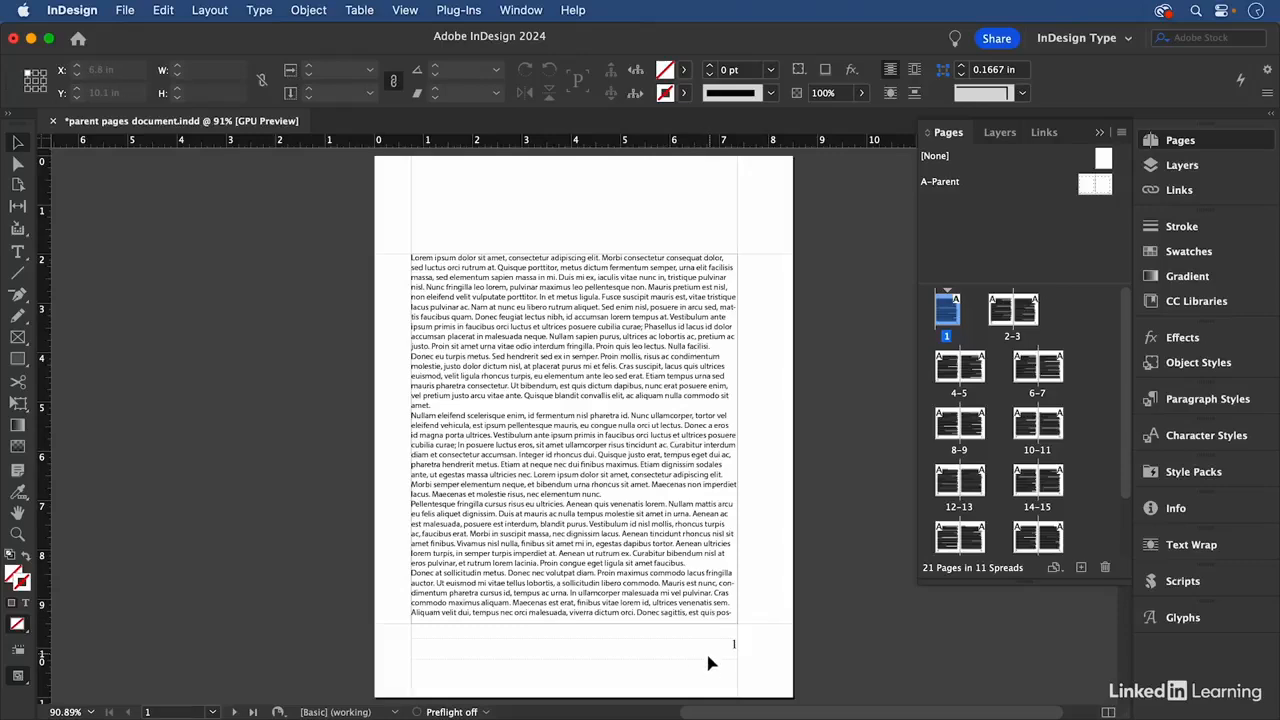
{"action": "left_click", "coordinate": [715, 651]}
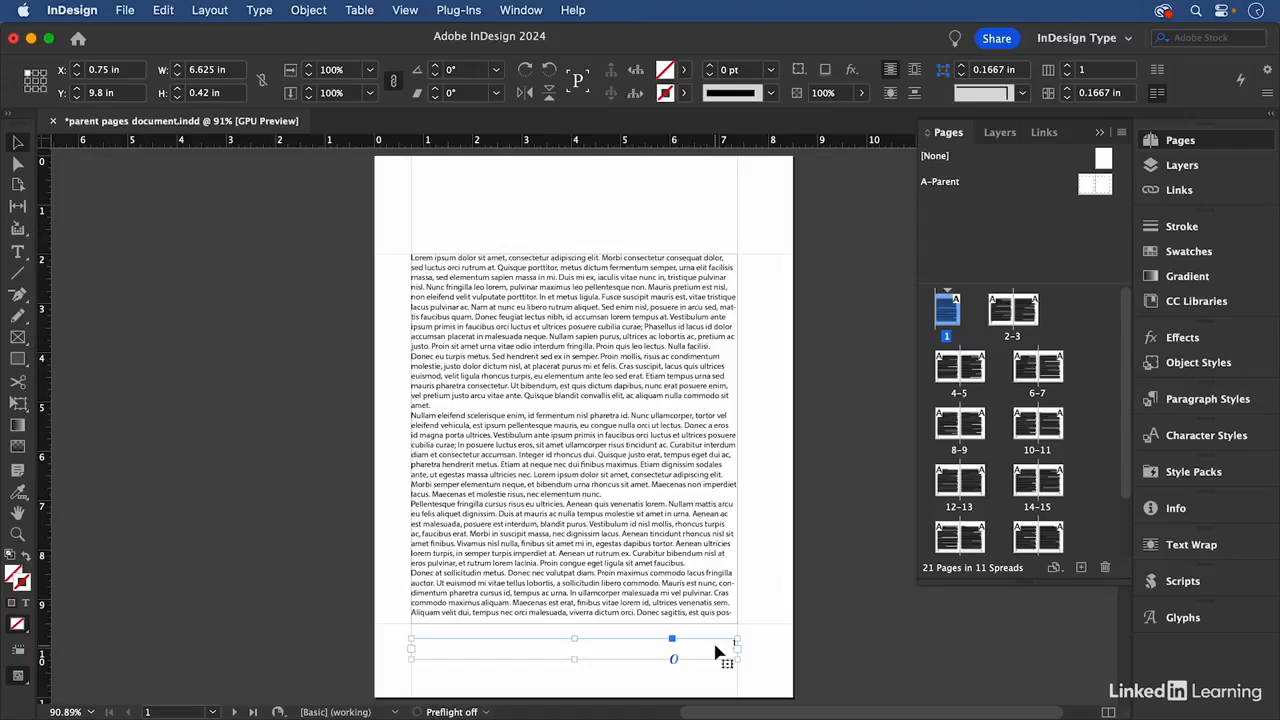
{"action": "key", "text": "Delete"}
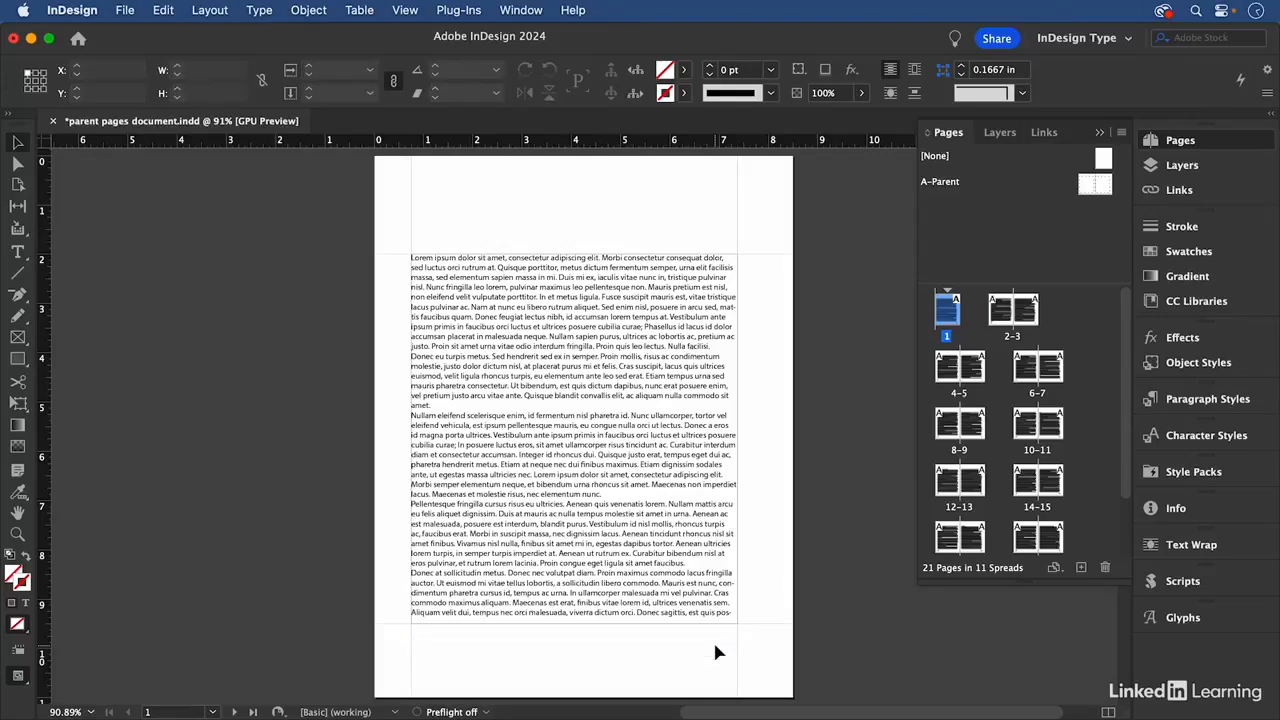
{"action": "left_click", "coordinate": [1122, 134]}
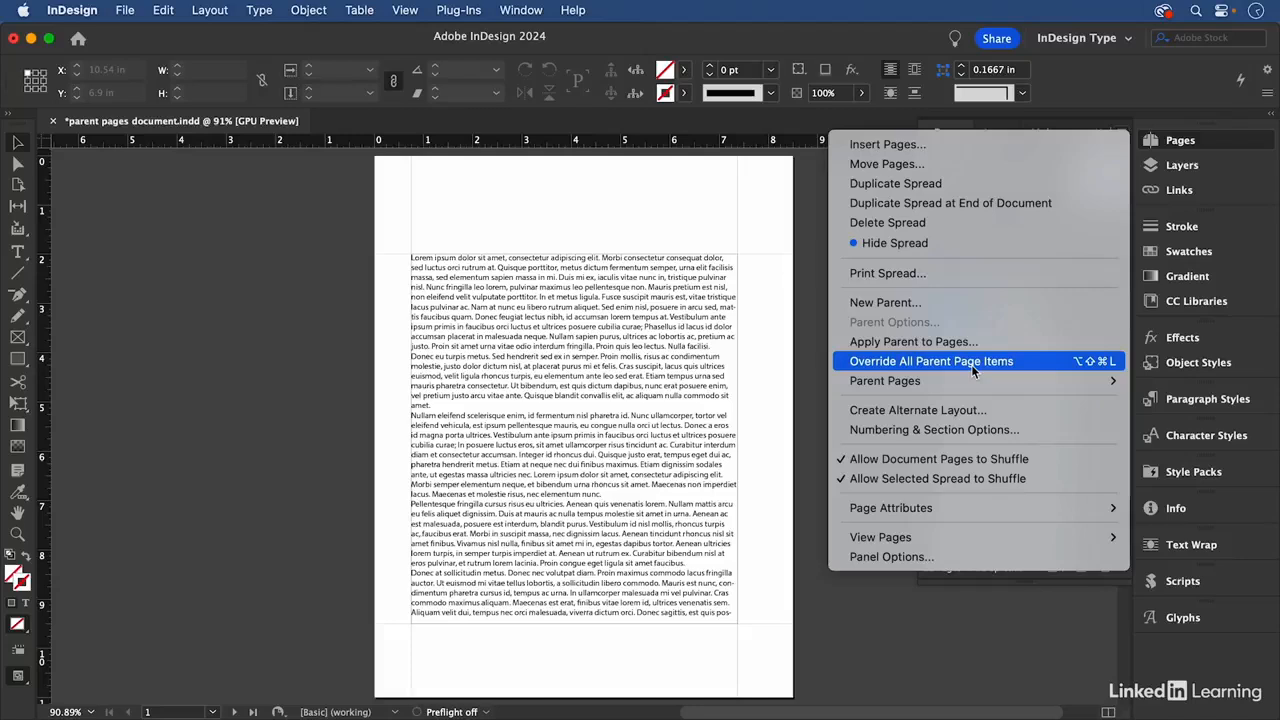
{"action": "left_click", "coordinate": [763, 186]}
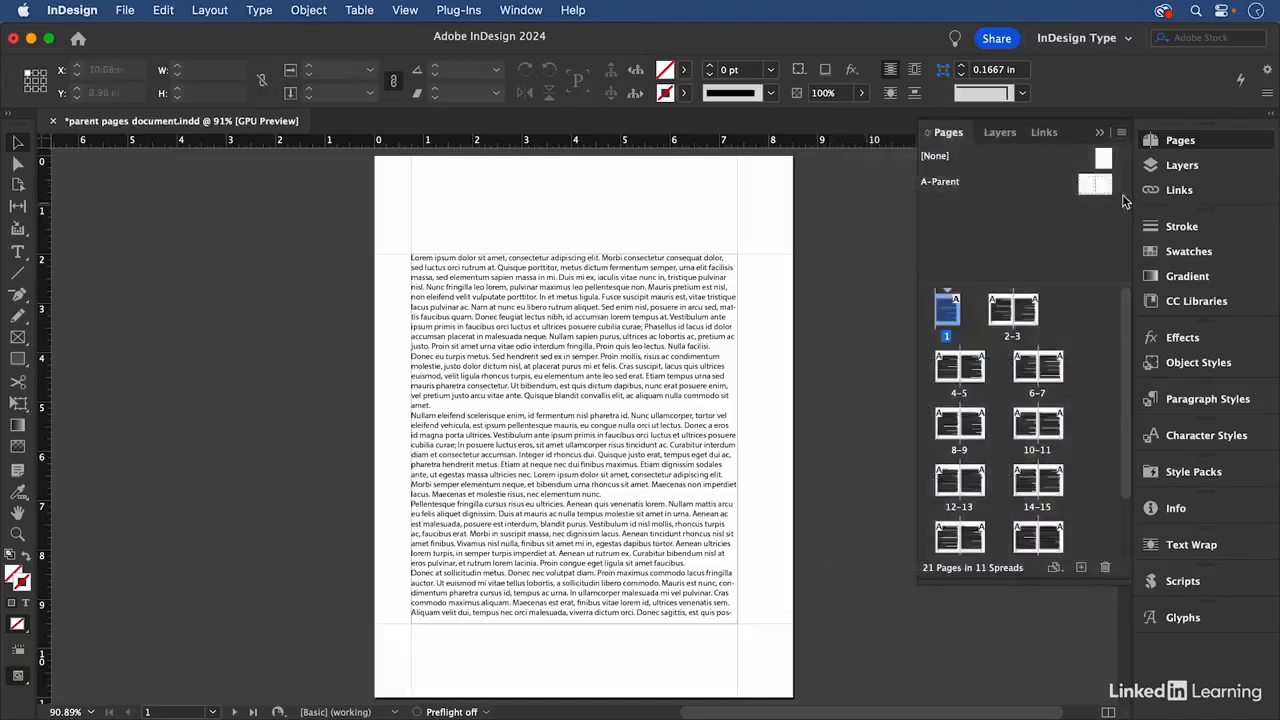
Step: Inspect the primary text frame on the A-Parent spread's left page and the Primary Text Frame option for new documents
{"action": "double_click", "coordinate": [953, 187]}
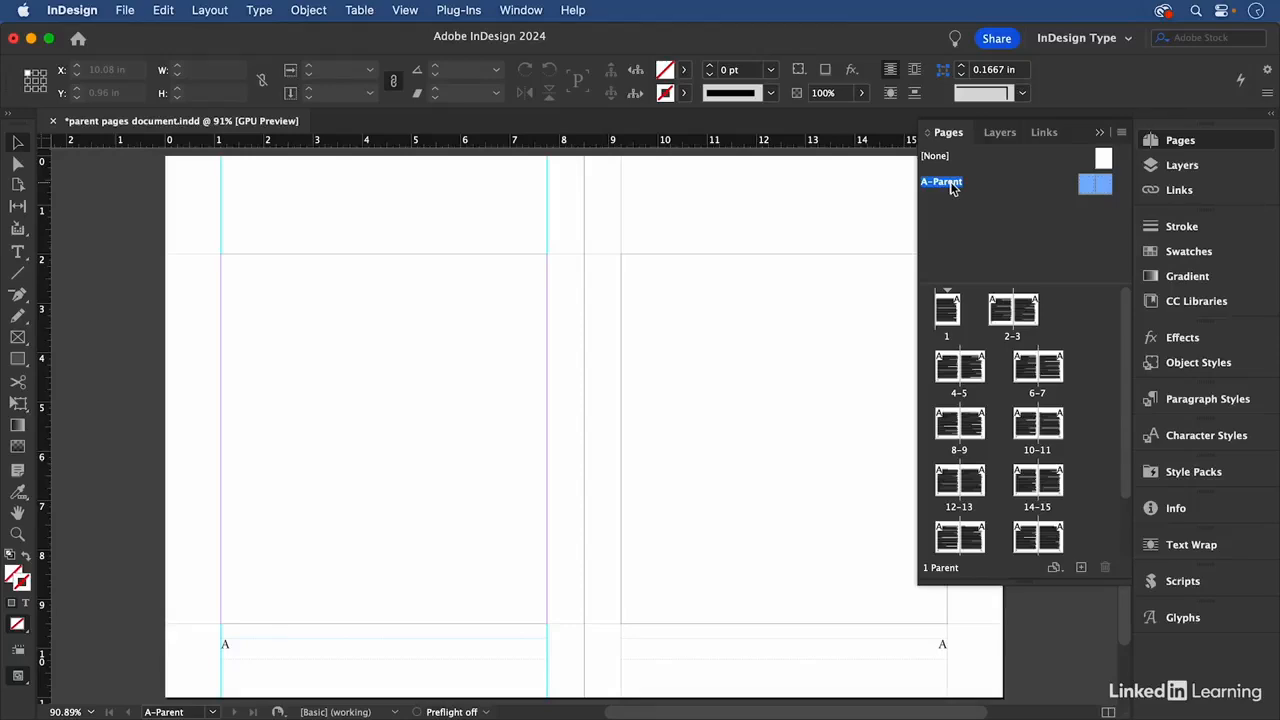
{"action": "left_click", "coordinate": [376, 298]}
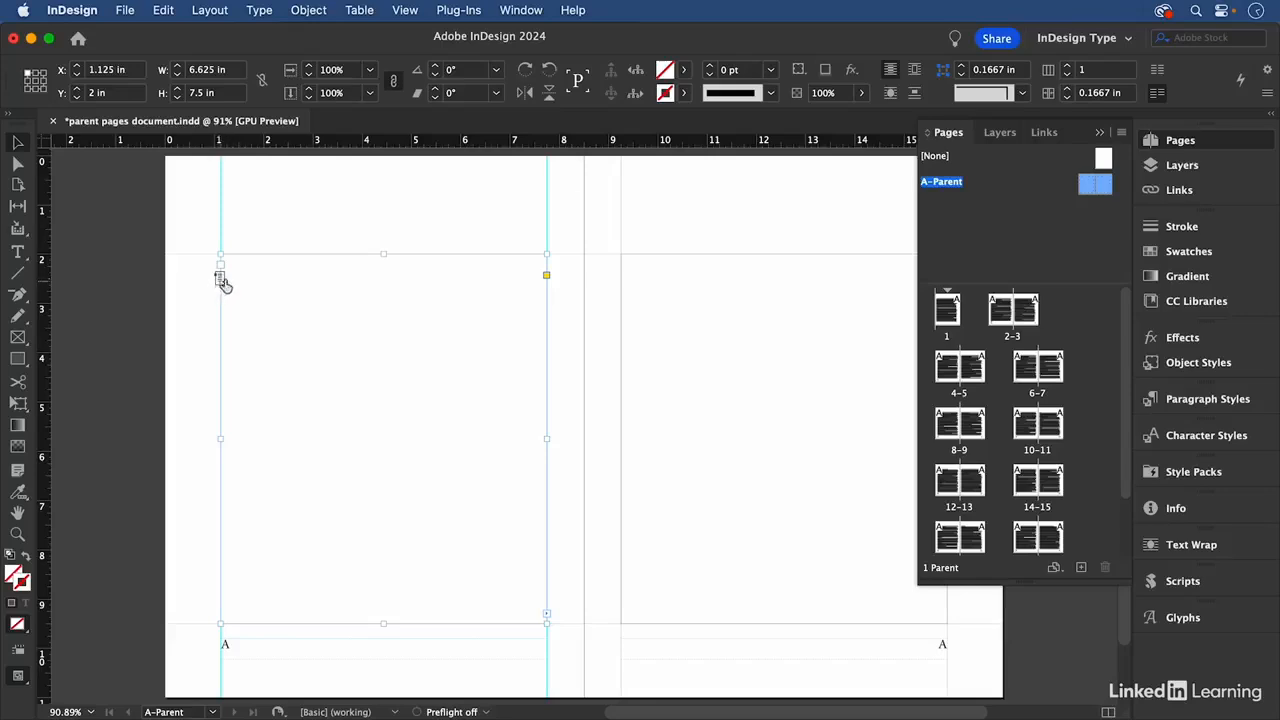
{"action": "key", "text": "super+n"}
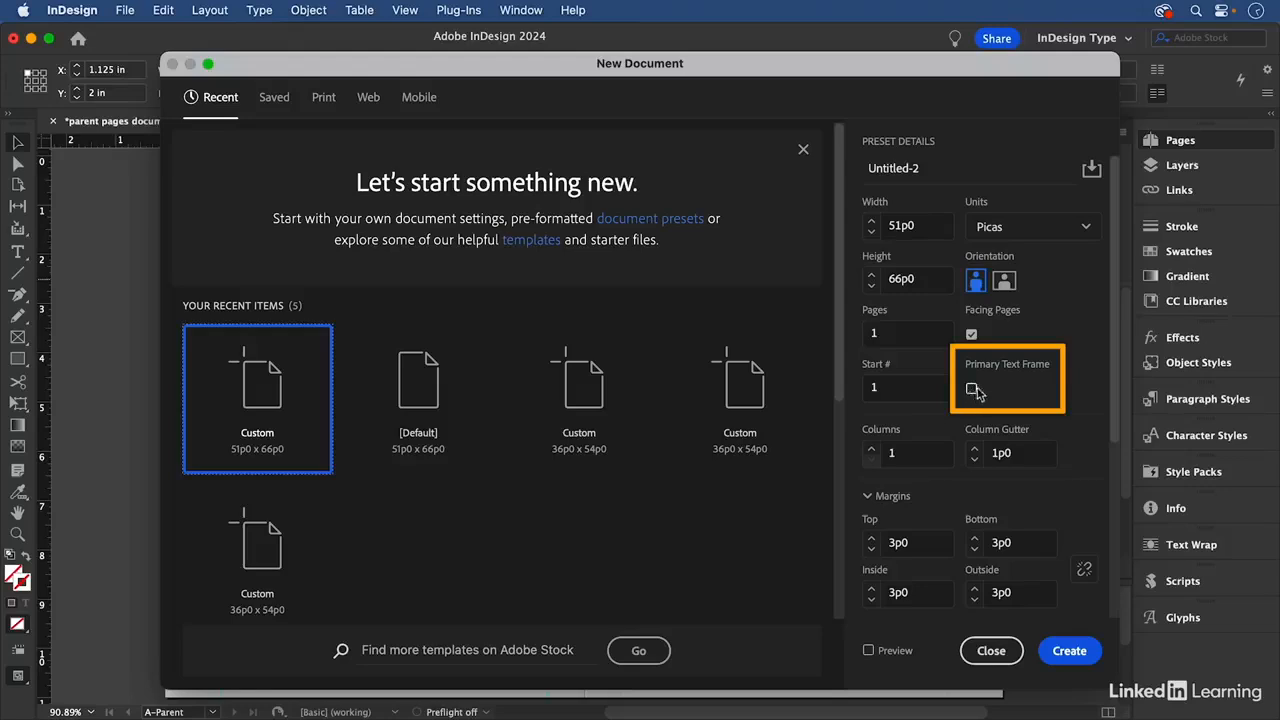
{"action": "left_click", "coordinate": [980, 656]}
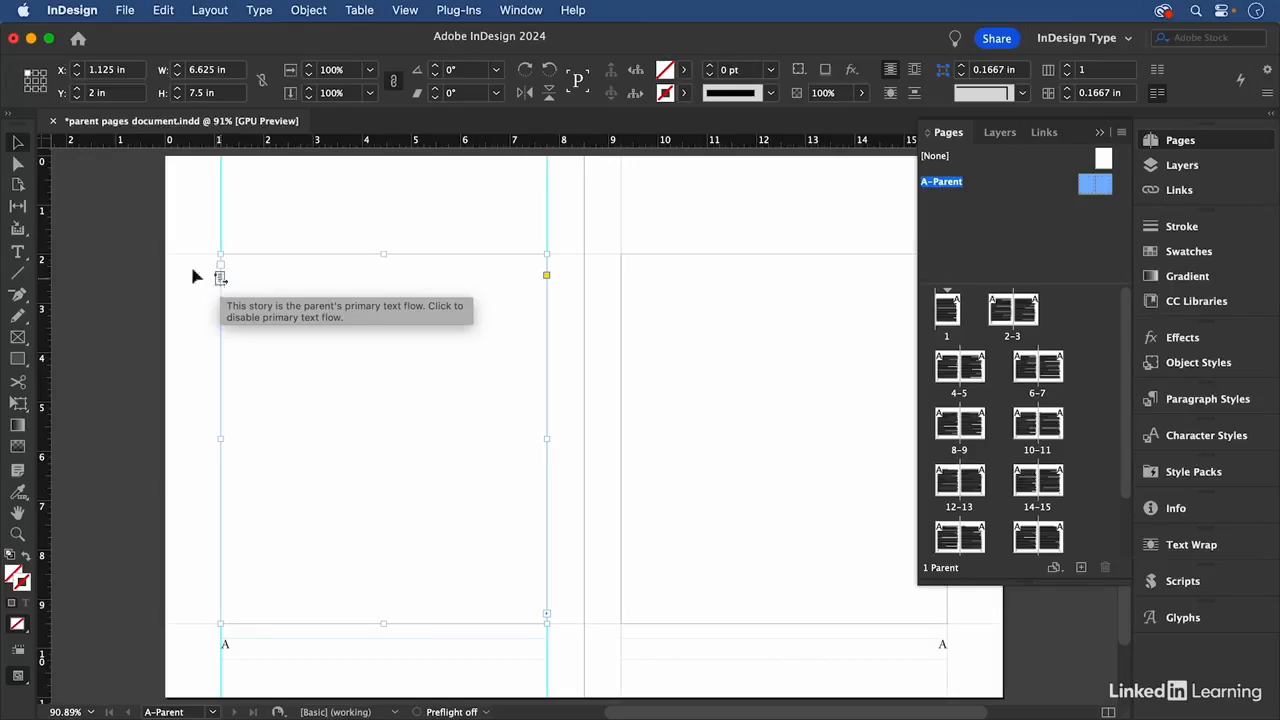
Step: Set the A-Parent spread's margin columns to 2 and check the column guides on spread 4-5
{"action": "left_click", "coordinate": [210, 11]}
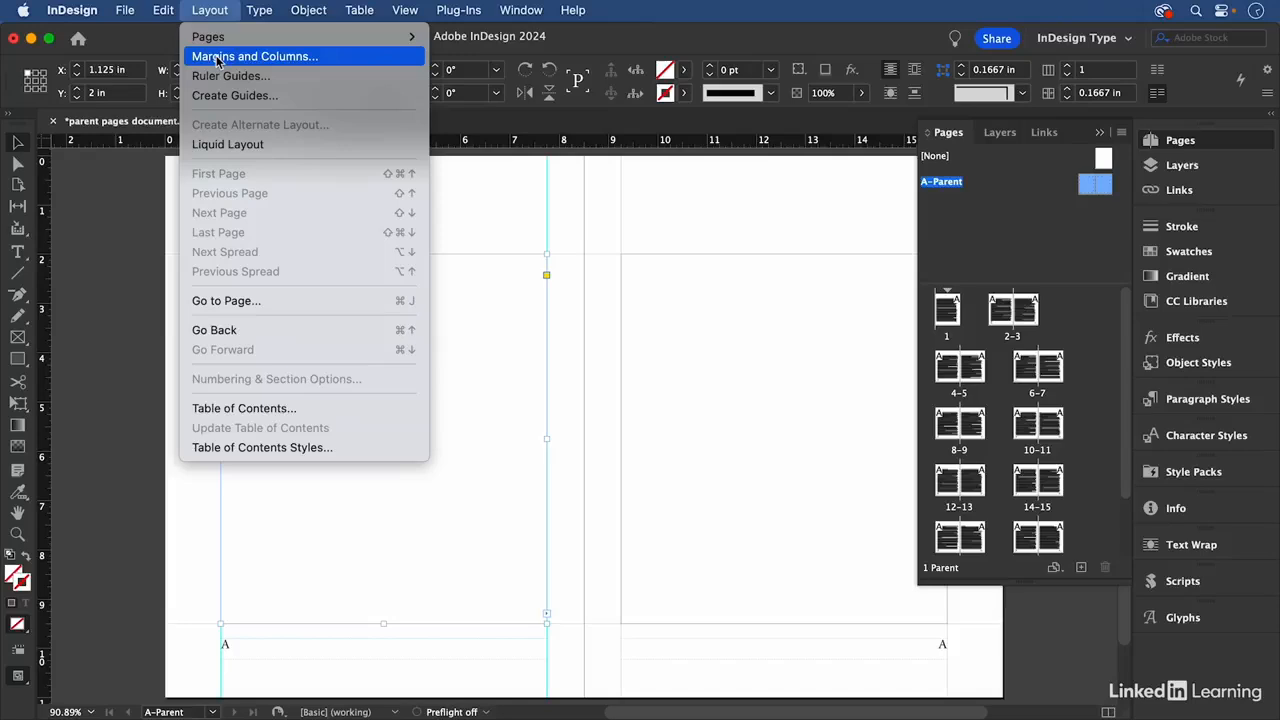
{"action": "left_click", "coordinate": [217, 58]}
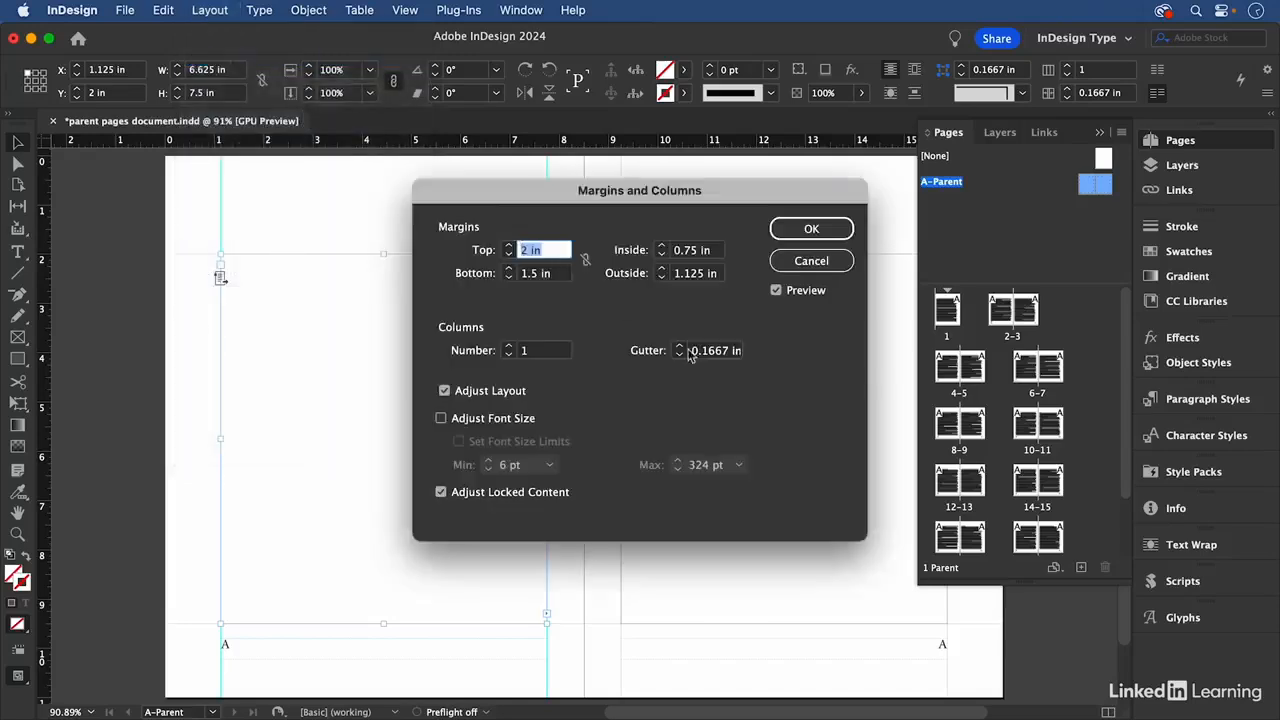
{"action": "left_click", "coordinate": [509, 347]}
{"action": "left_click", "coordinate": [827, 233]}
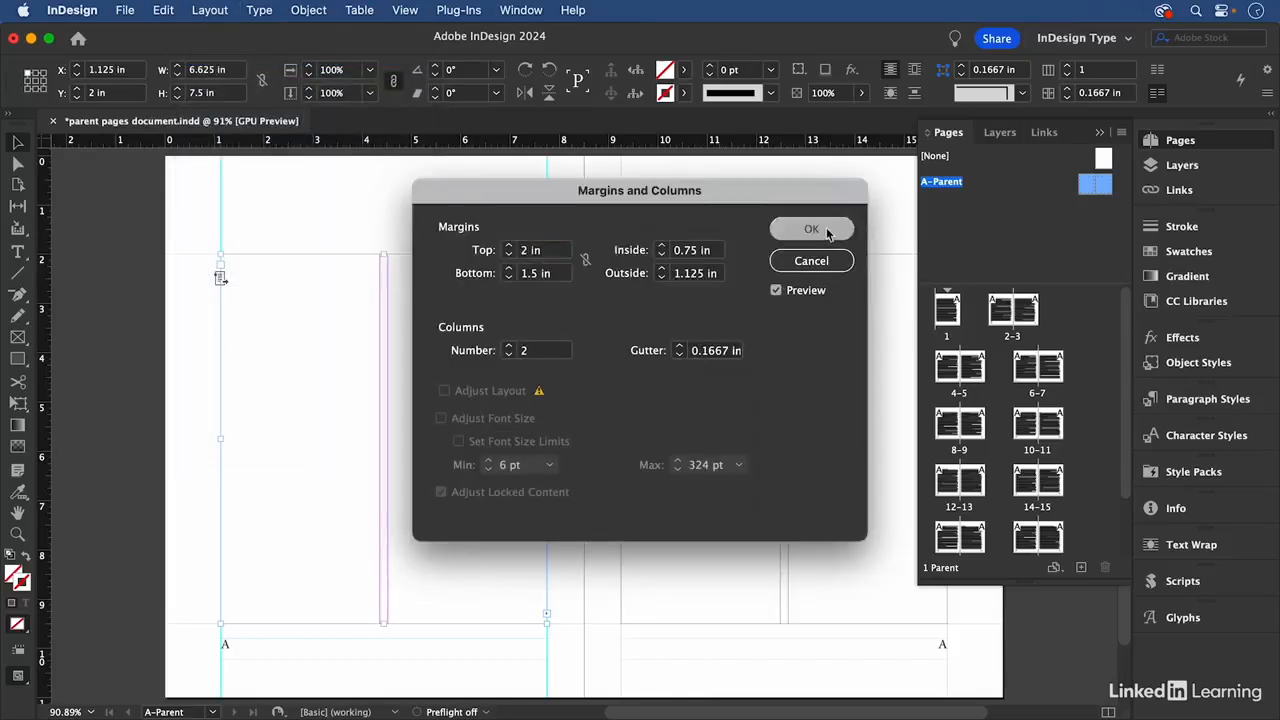
{"action": "double_click", "coordinate": [963, 397]}
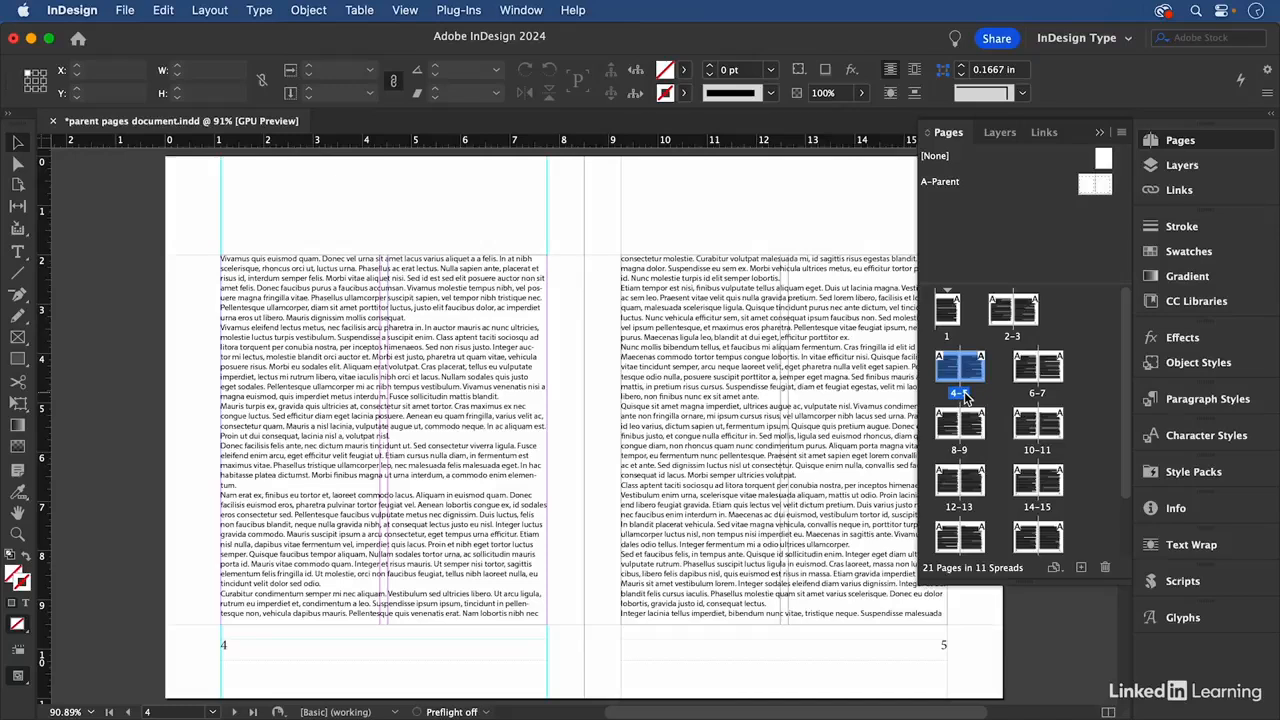
Step: Set the primary text frames on both A-Parent pages to 2 columns and check the text on spread 8-9
{"action": "double_click", "coordinate": [955, 186]}
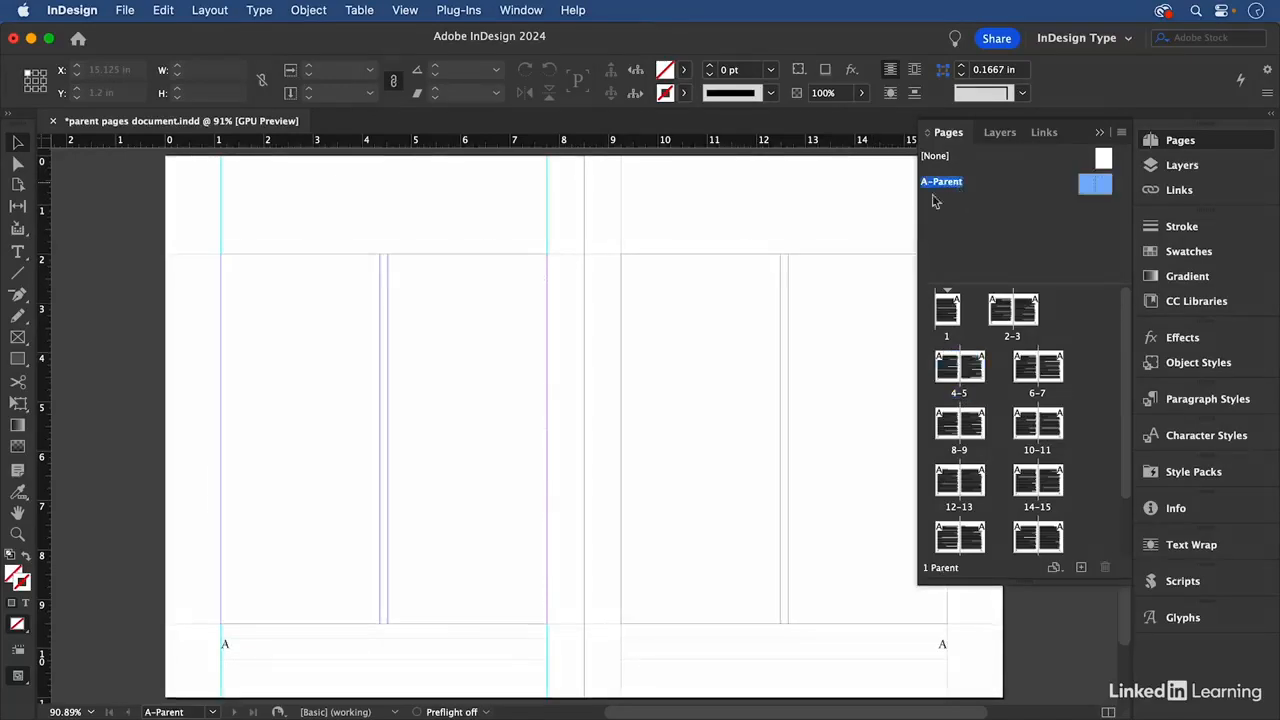
{"action": "left_click", "coordinate": [502, 287]}
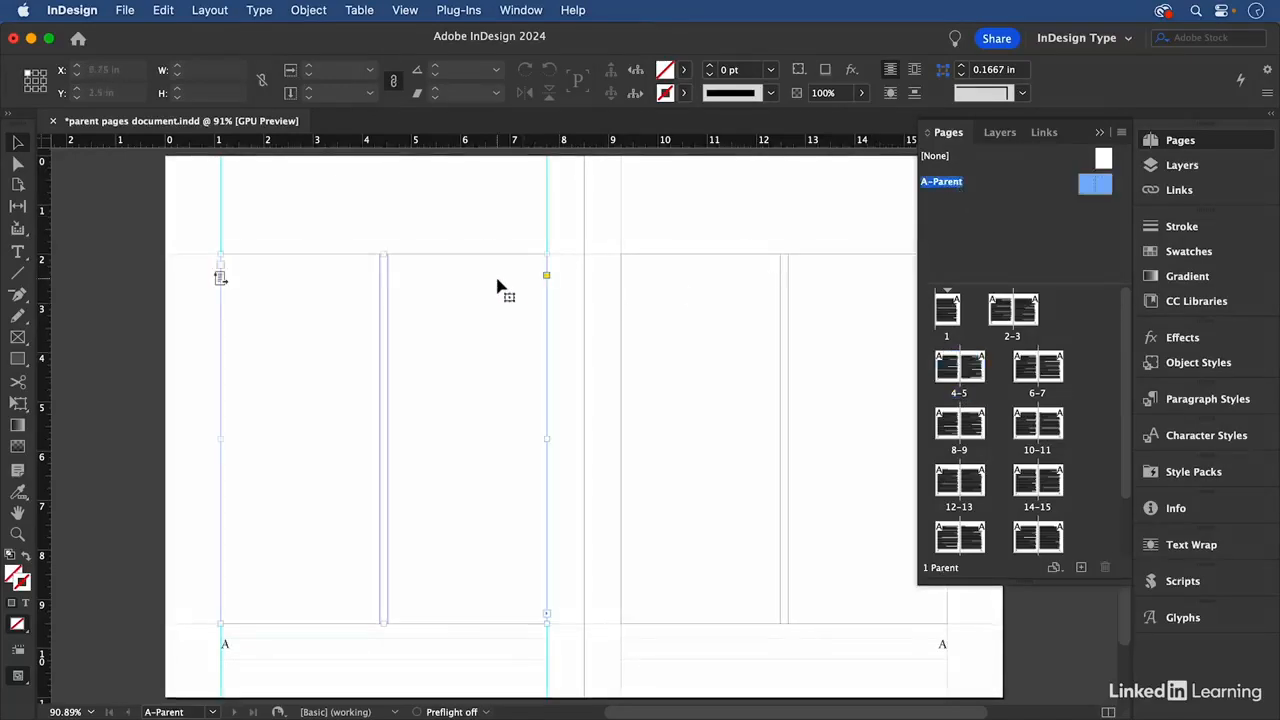
{"action": "left_click", "coordinate": [720, 288], "text": "shift"}
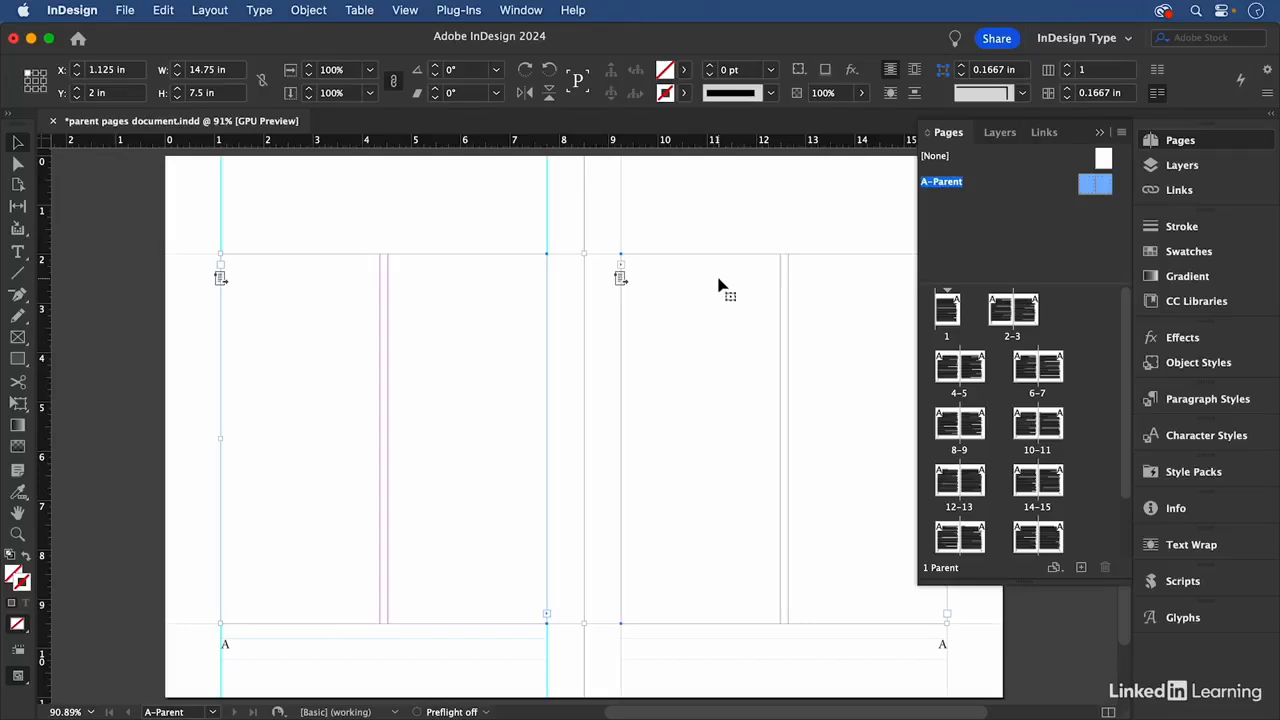
{"action": "left_click", "coordinate": [1068, 66]}
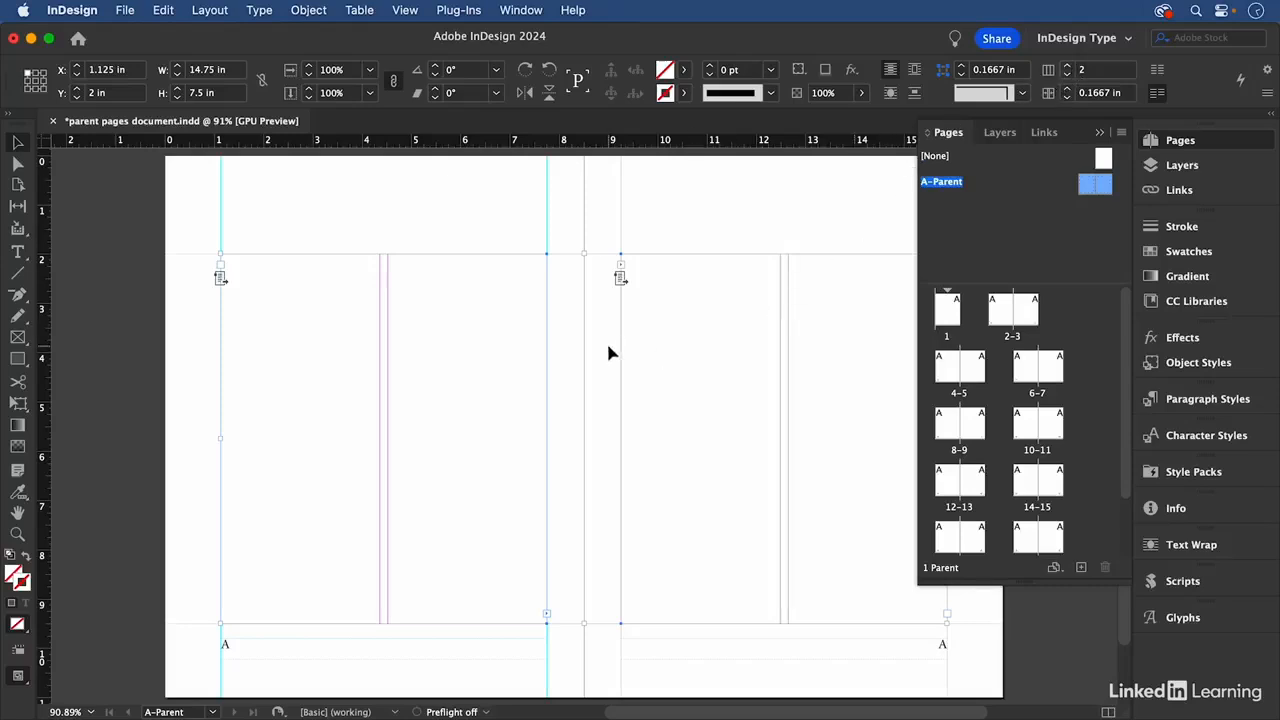
{"action": "key", "text": "super+b"}
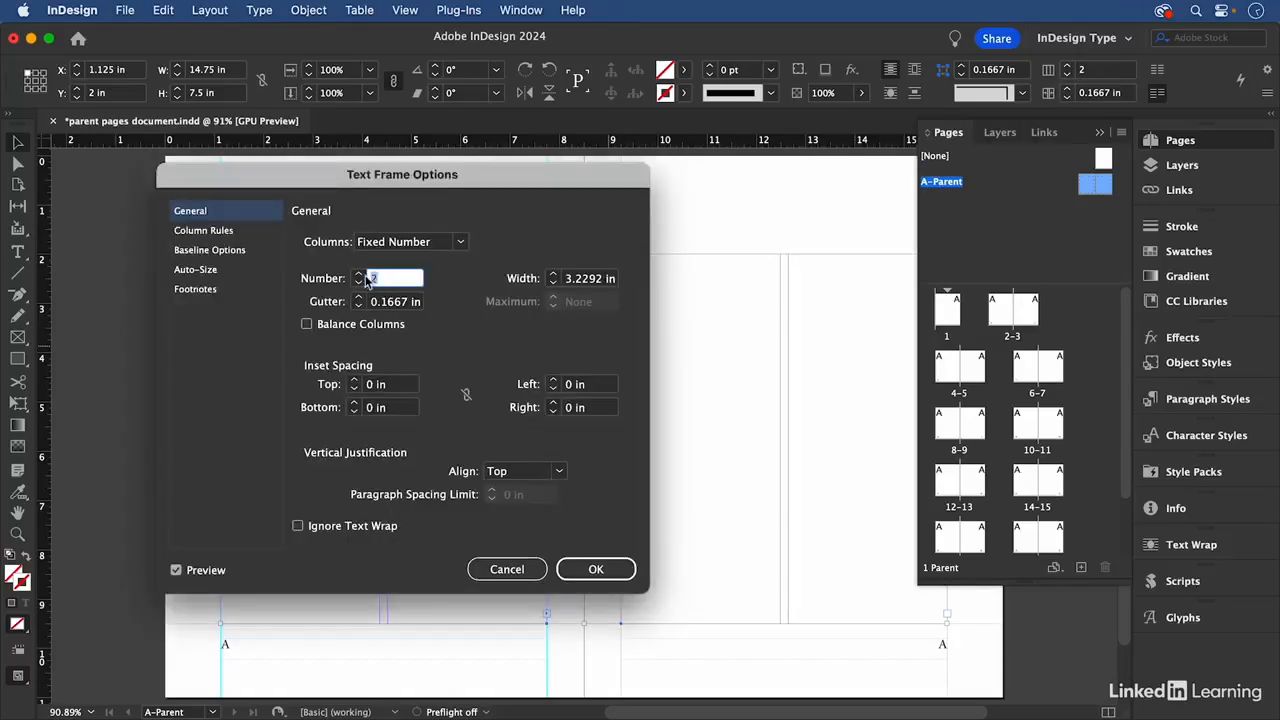
{"action": "left_click", "coordinate": [587, 569]}
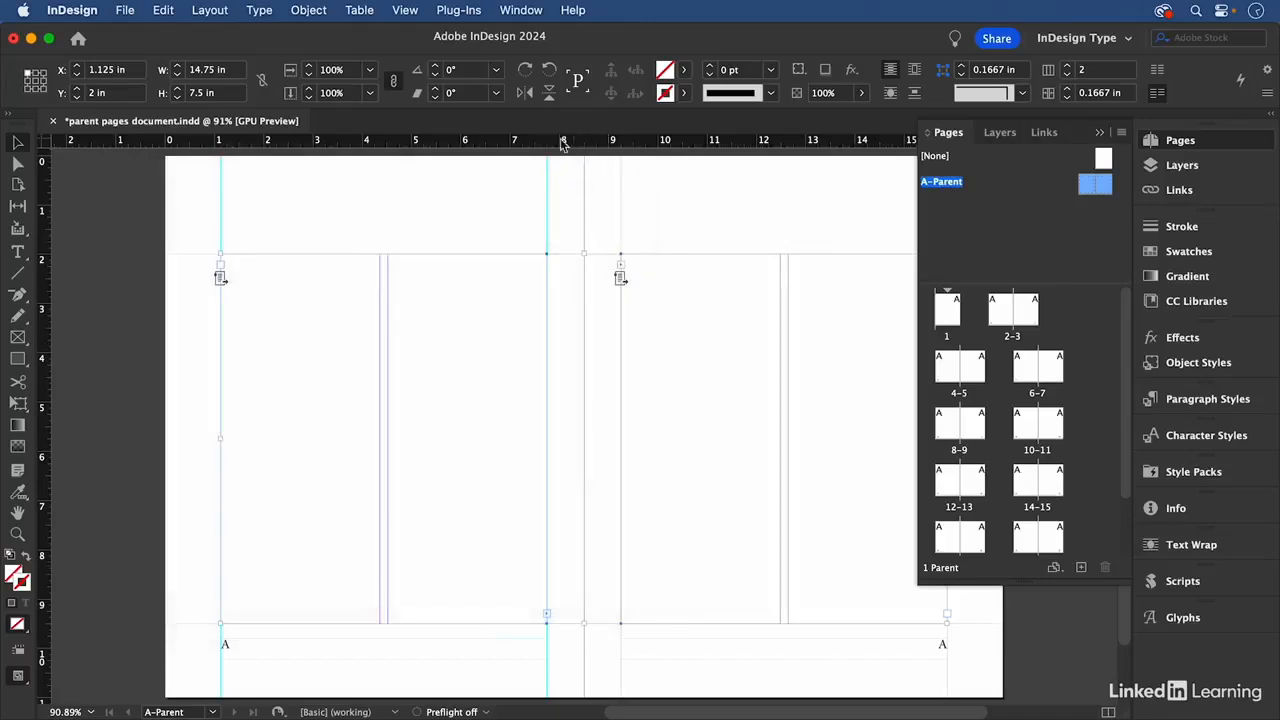
{"action": "left_click", "coordinate": [575, 186]}
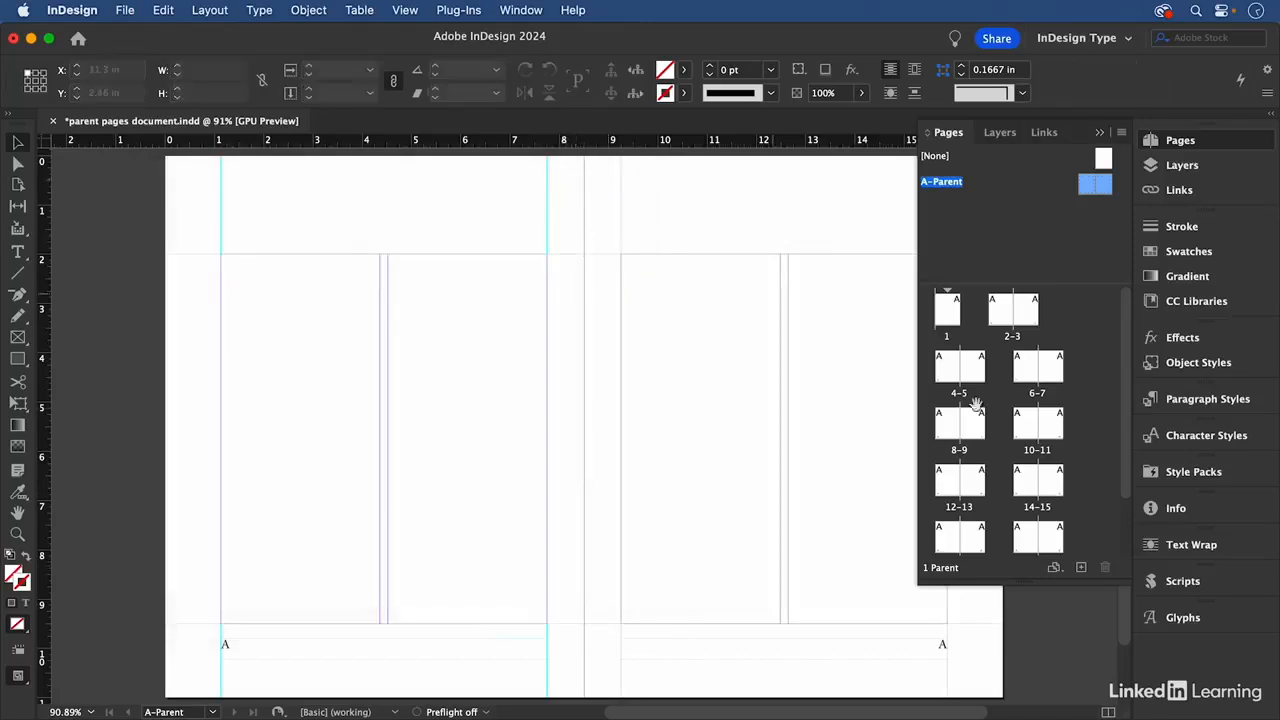
{"action": "left_click", "coordinate": [965, 455]}
{"action": "double_click", "coordinate": [965, 455]}
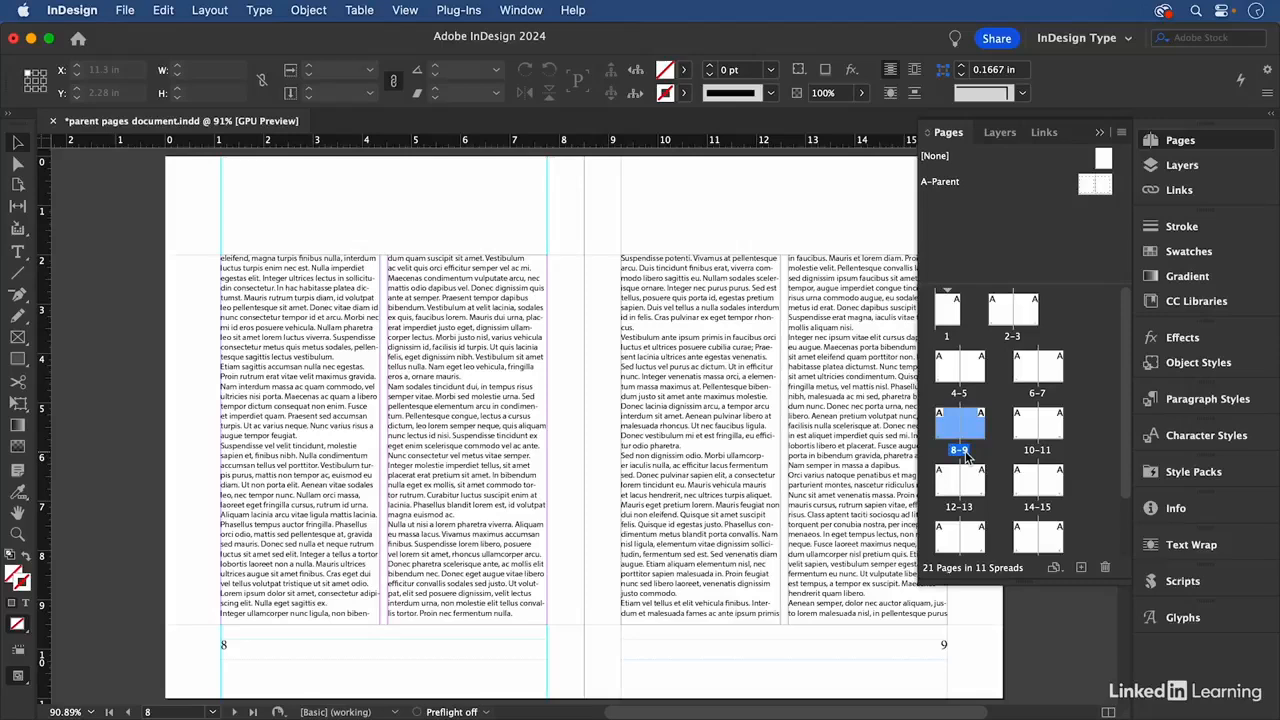
Step: Create a new 2-page parent spread with prefix B, based on A-Parent
{"action": "left_click", "coordinate": [954, 188]}
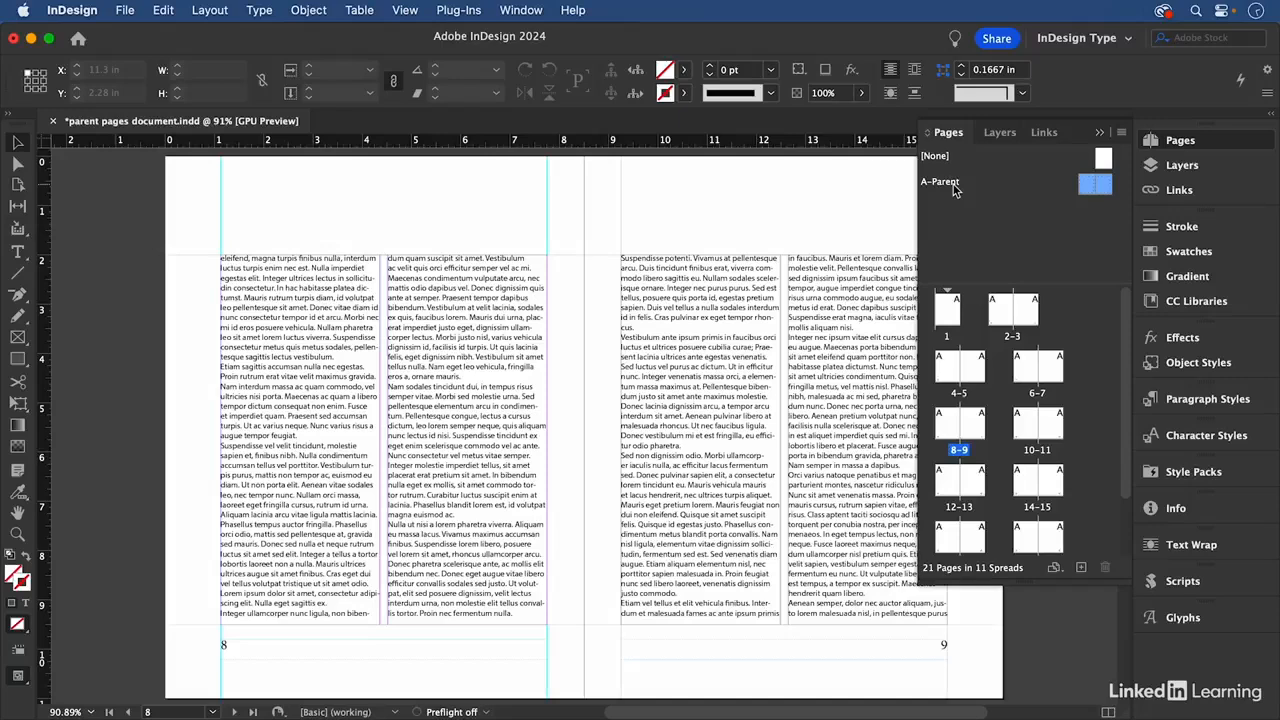
{"action": "right_click", "coordinate": [954, 190]}
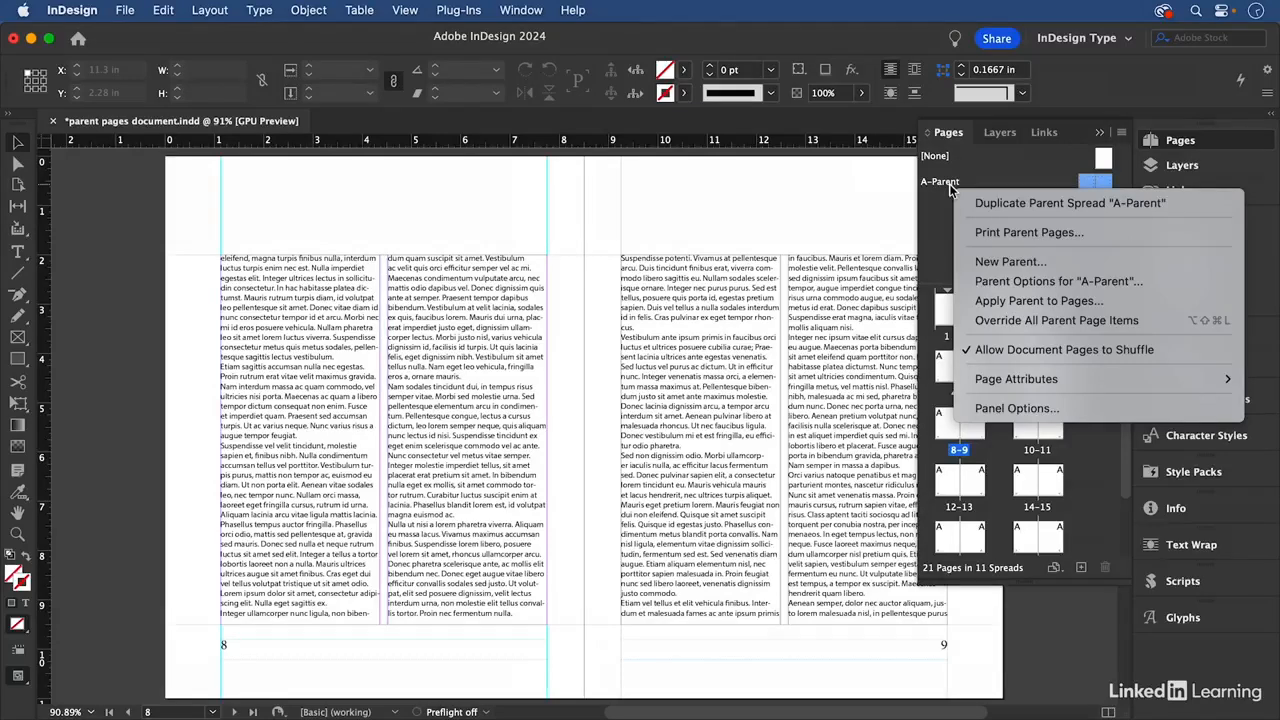
{"action": "left_click", "coordinate": [1022, 263]}
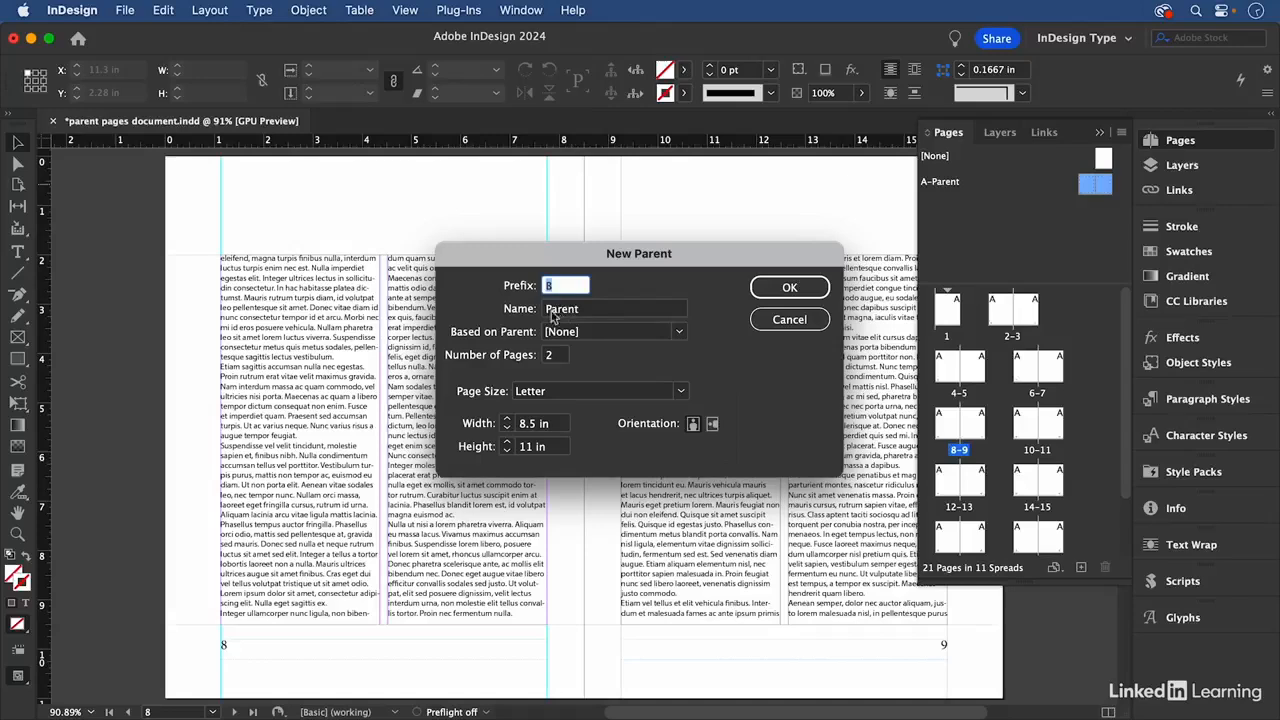
{"action": "left_click", "coordinate": [595, 333]}
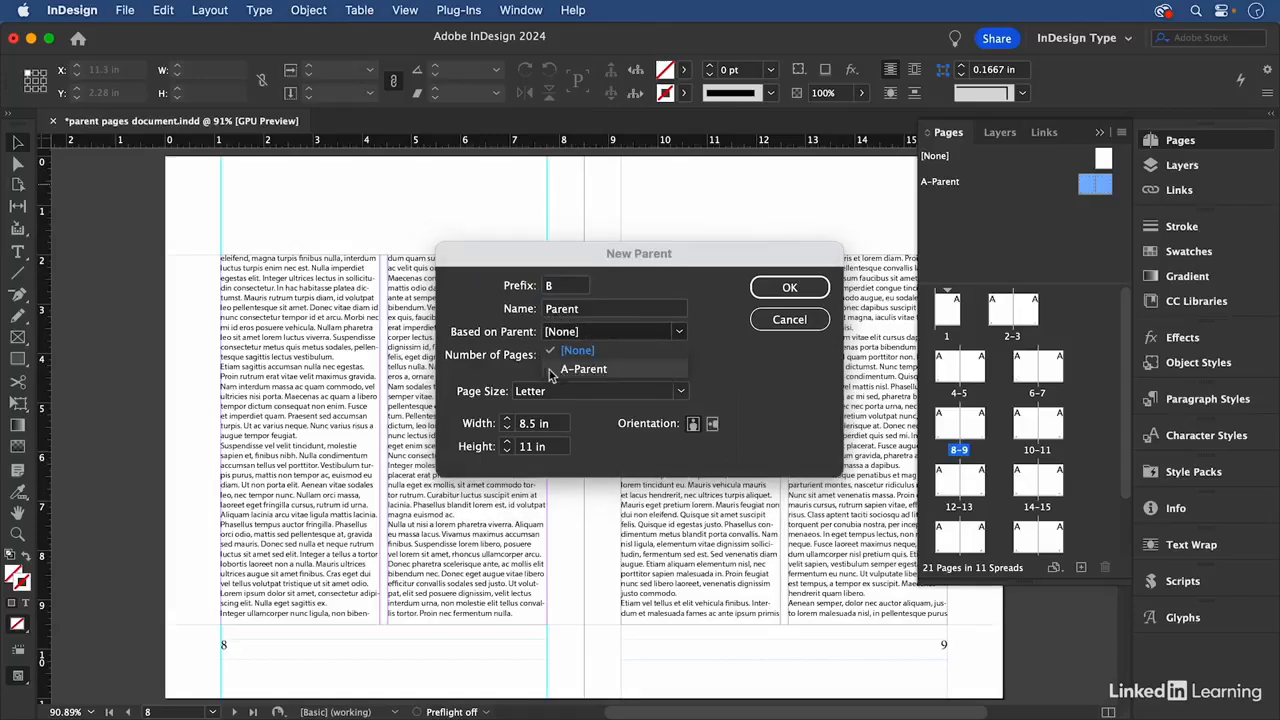
{"action": "left_click", "coordinate": [612, 370]}
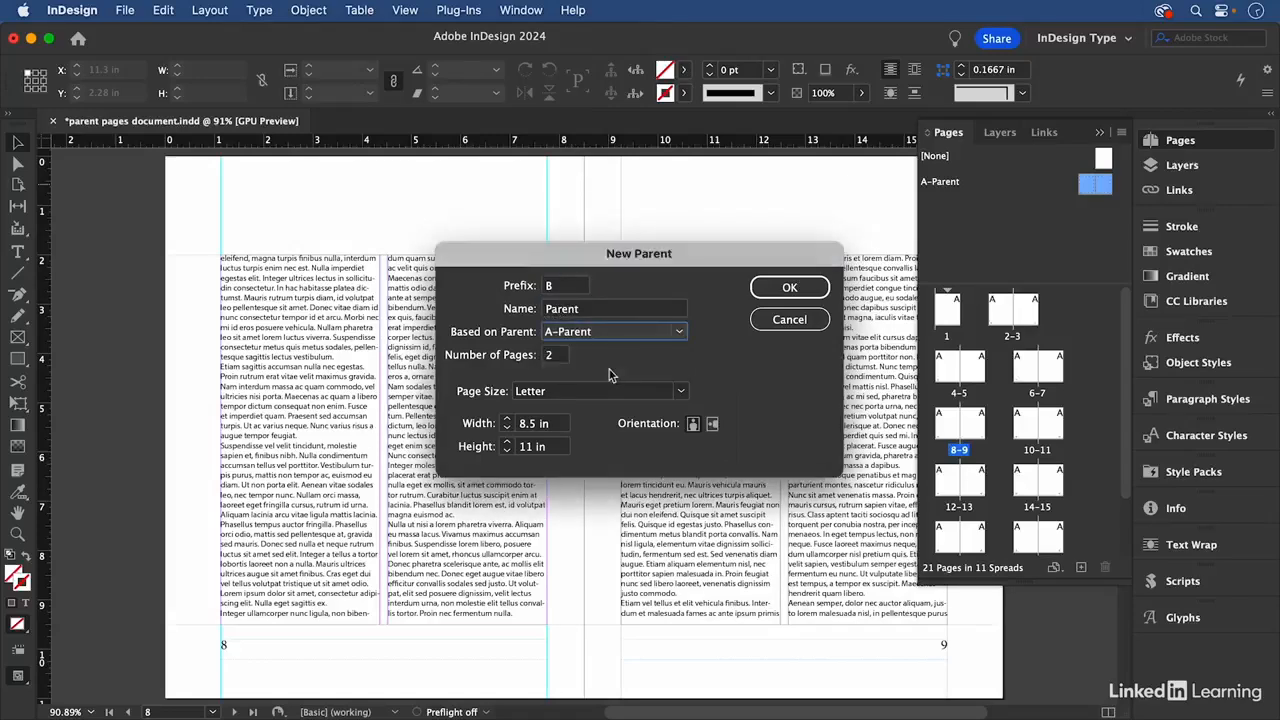
{"action": "double_click", "coordinate": [546, 357]}
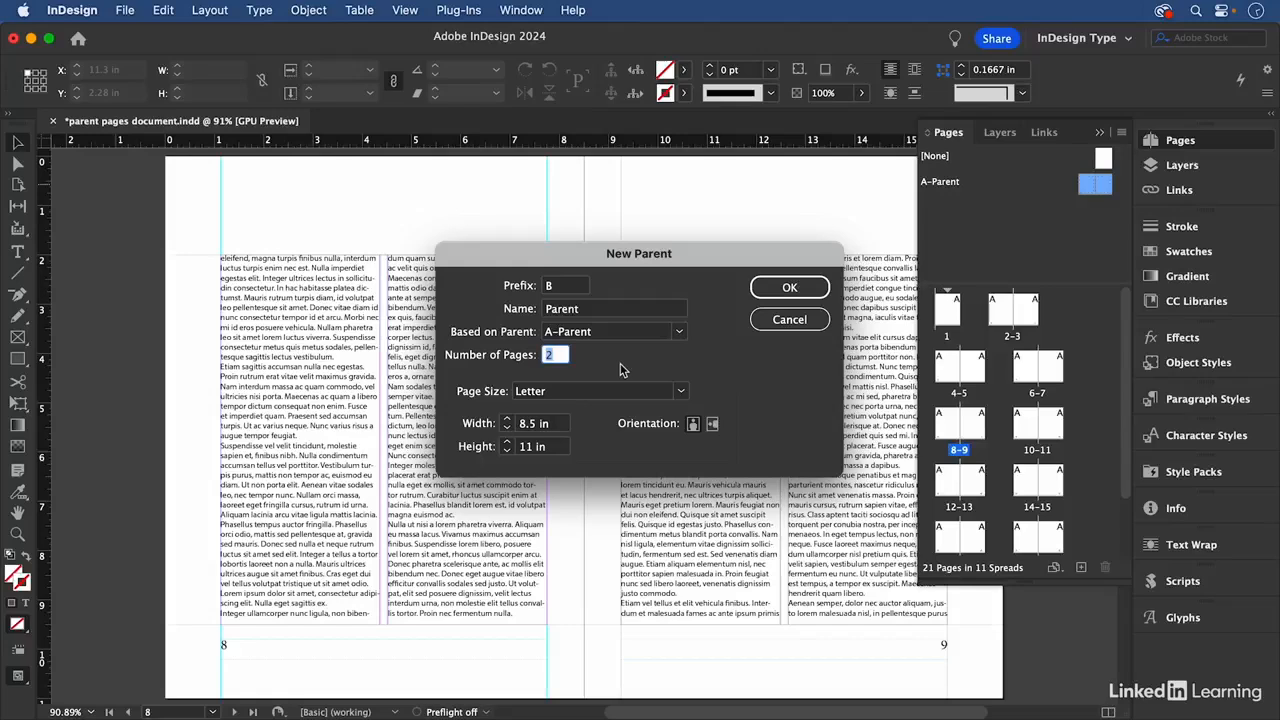
{"action": "left_click", "coordinate": [787, 292]}
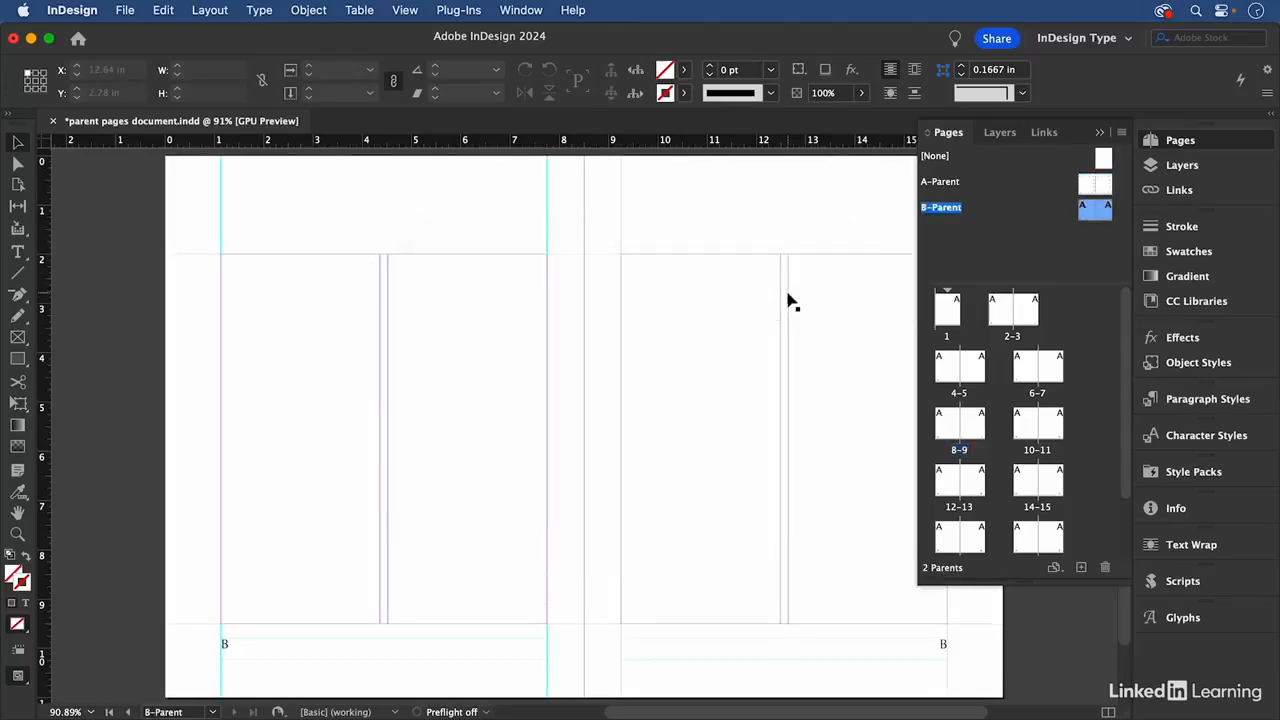
Step: Set the B-Parent spread's margin columns to 3, and return to the A-Parent spread
{"action": "left_click", "coordinate": [472, 334]}
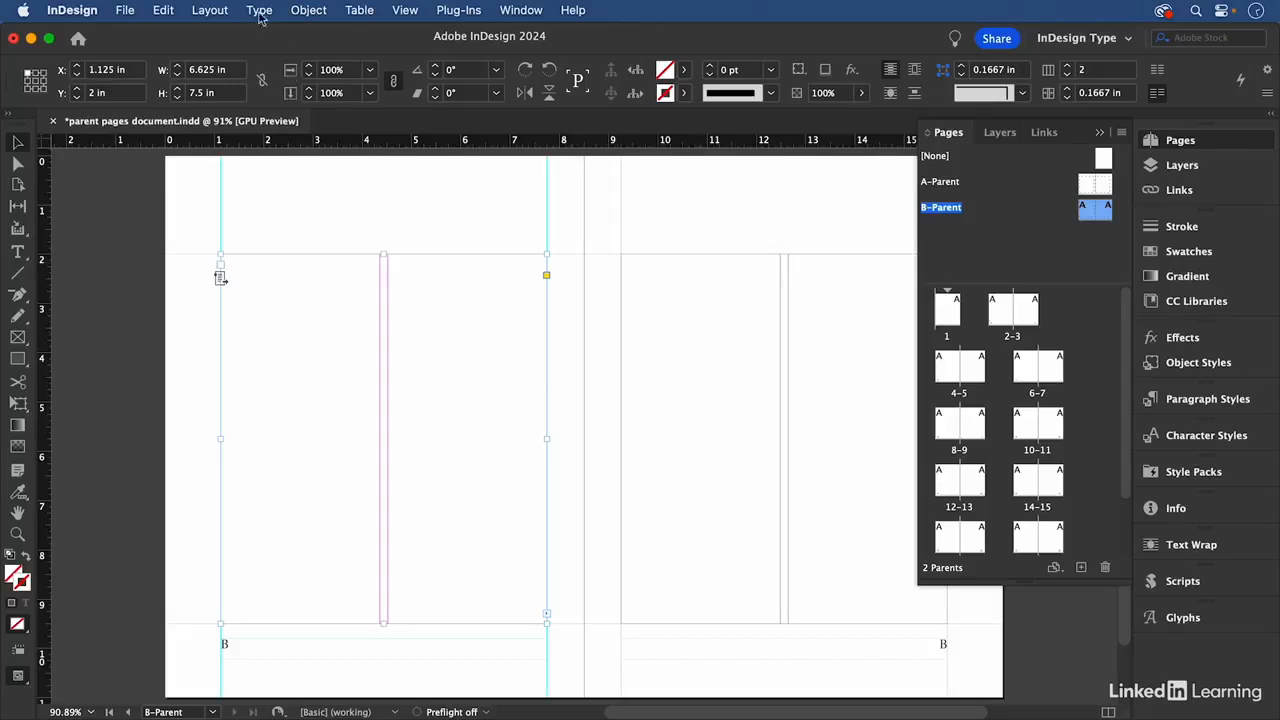
{"action": "left_click", "coordinate": [210, 10]}
{"action": "left_click", "coordinate": [245, 56]}
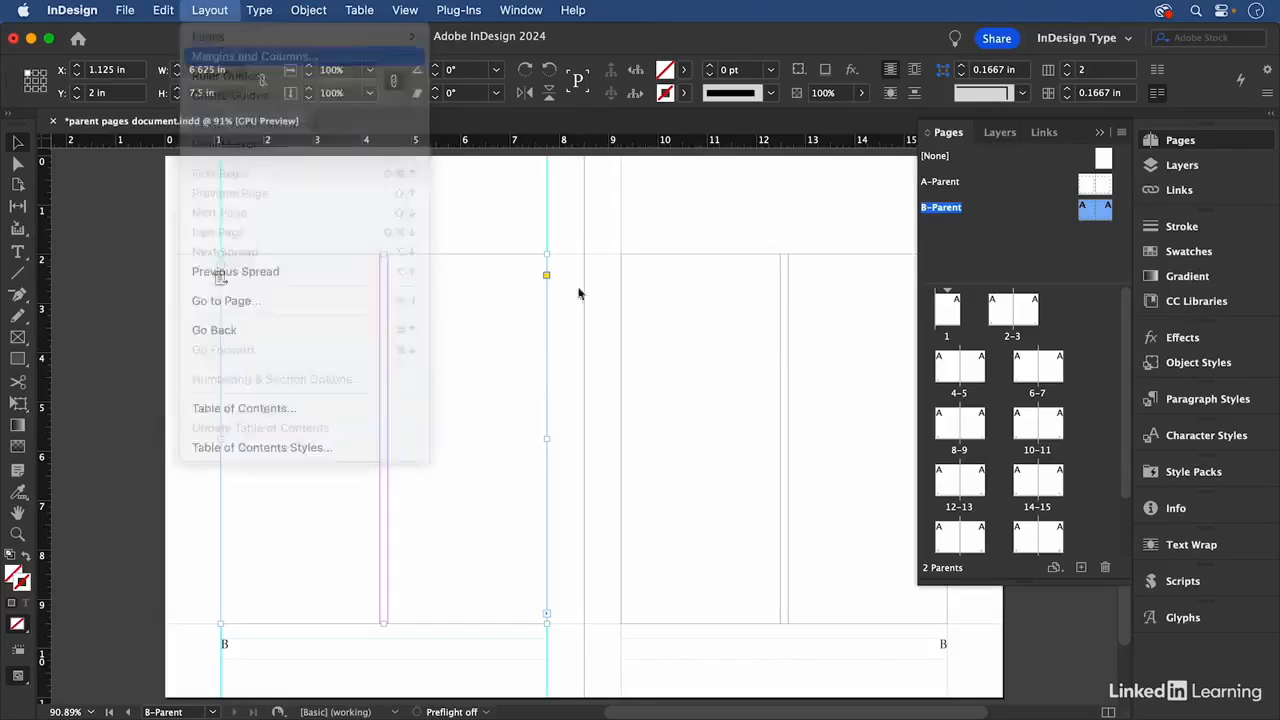
{"action": "left_click", "coordinate": [508, 346]}
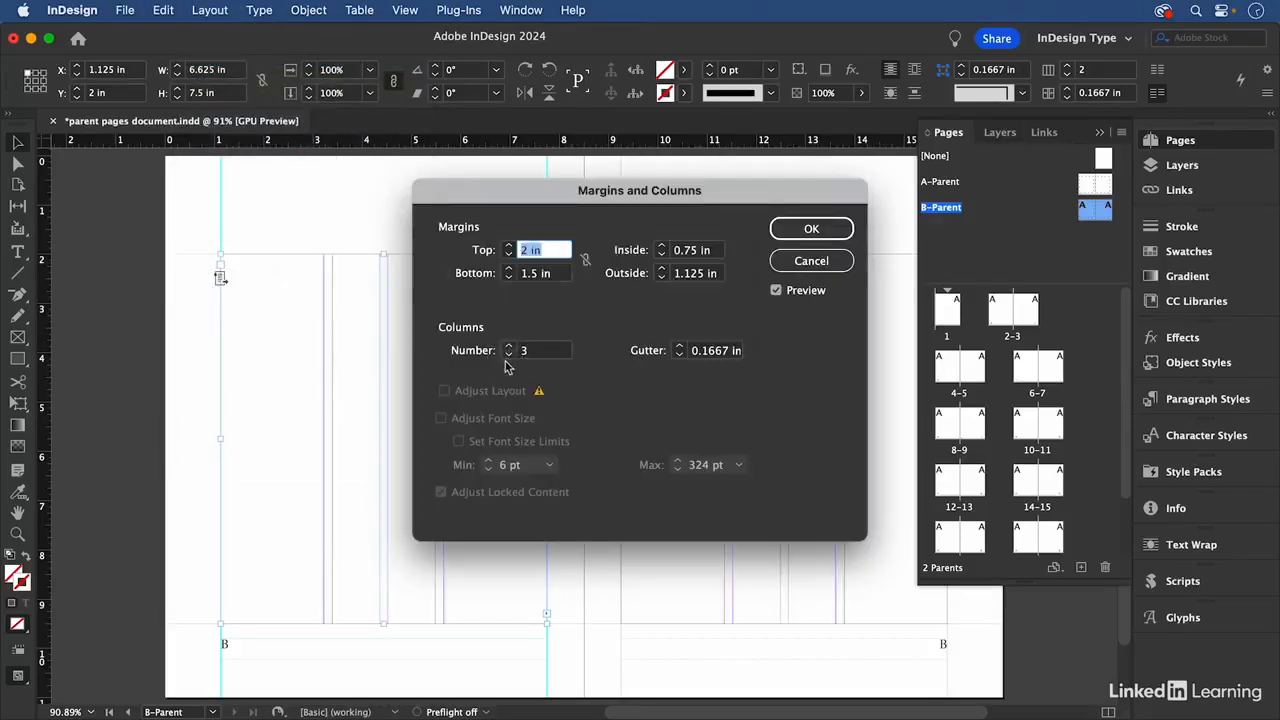
{"action": "left_click", "coordinate": [822, 231]}
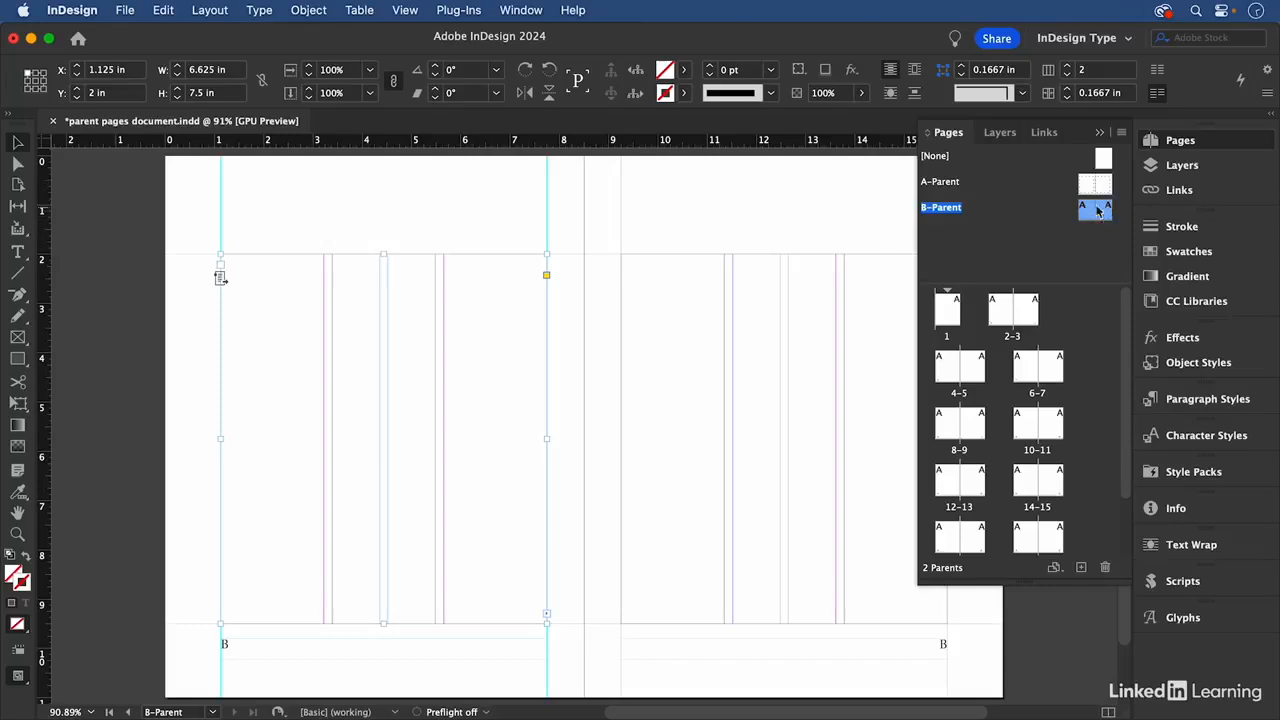
{"action": "double_click", "coordinate": [950, 188]}
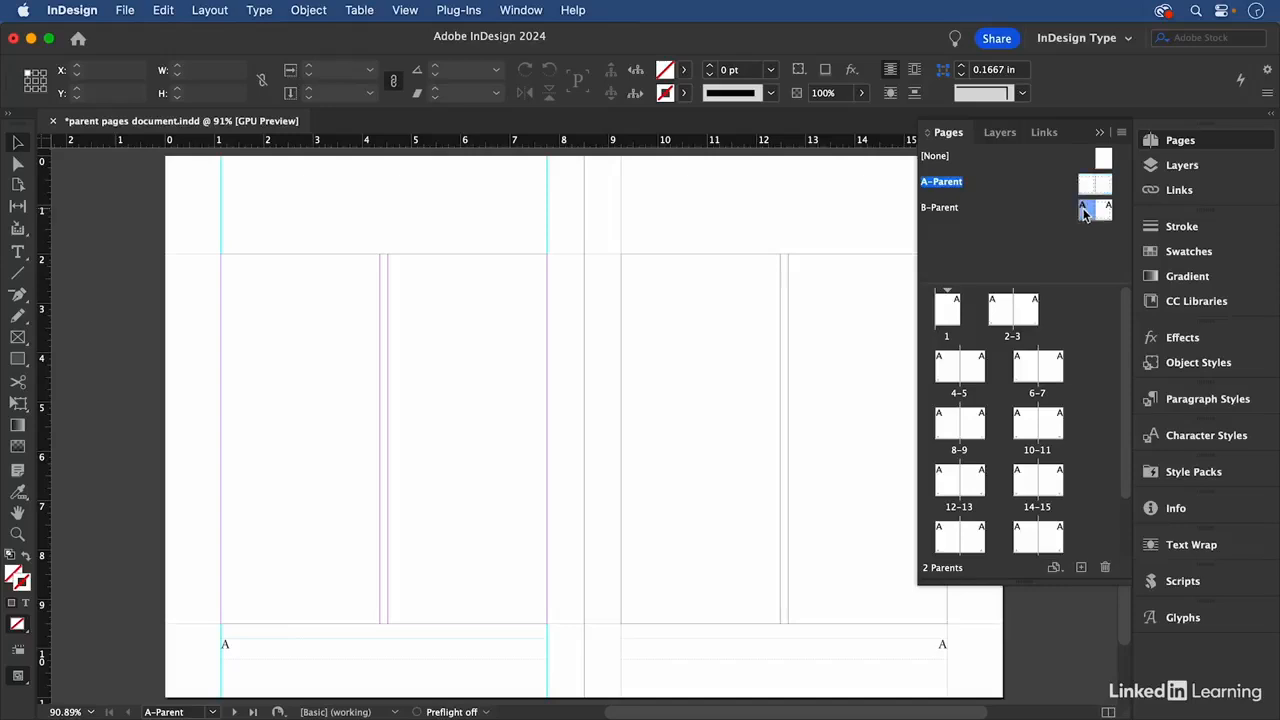
Step: Override the primary text frames on both B-Parent pages and set them to 3 columns
{"action": "double_click", "coordinate": [1089, 210]}
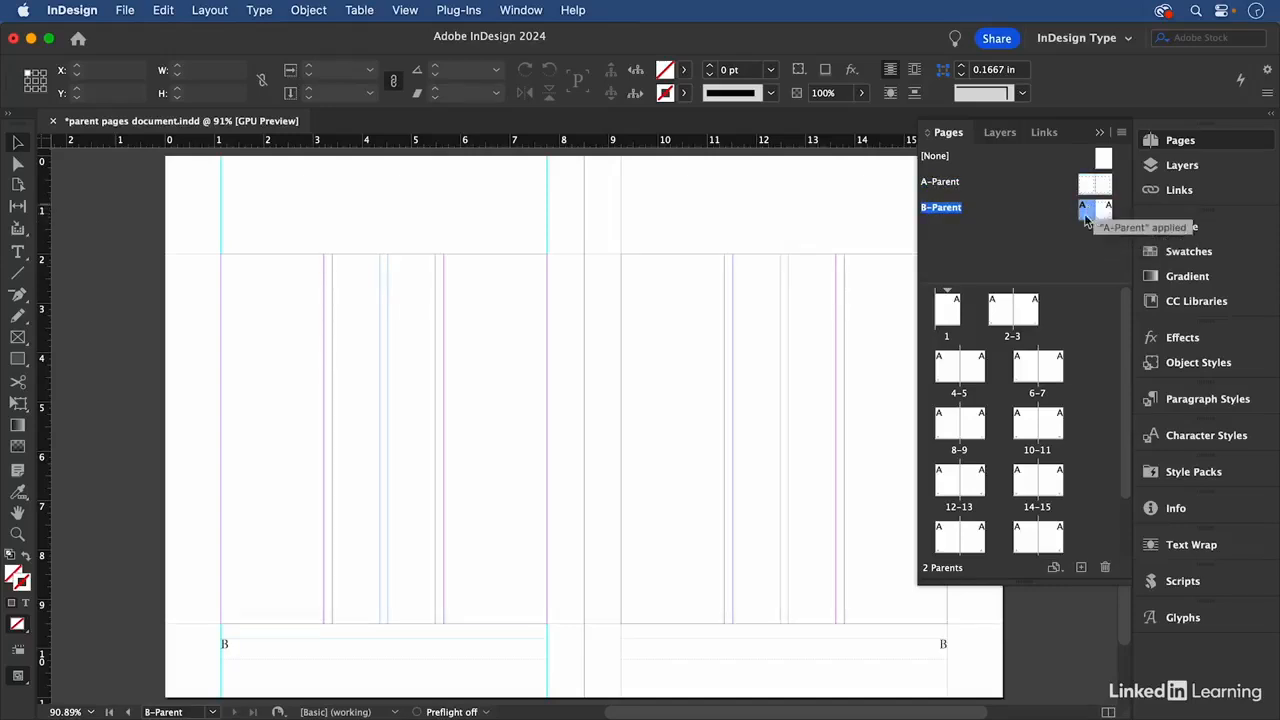
{"action": "left_click", "coordinate": [966, 219]}
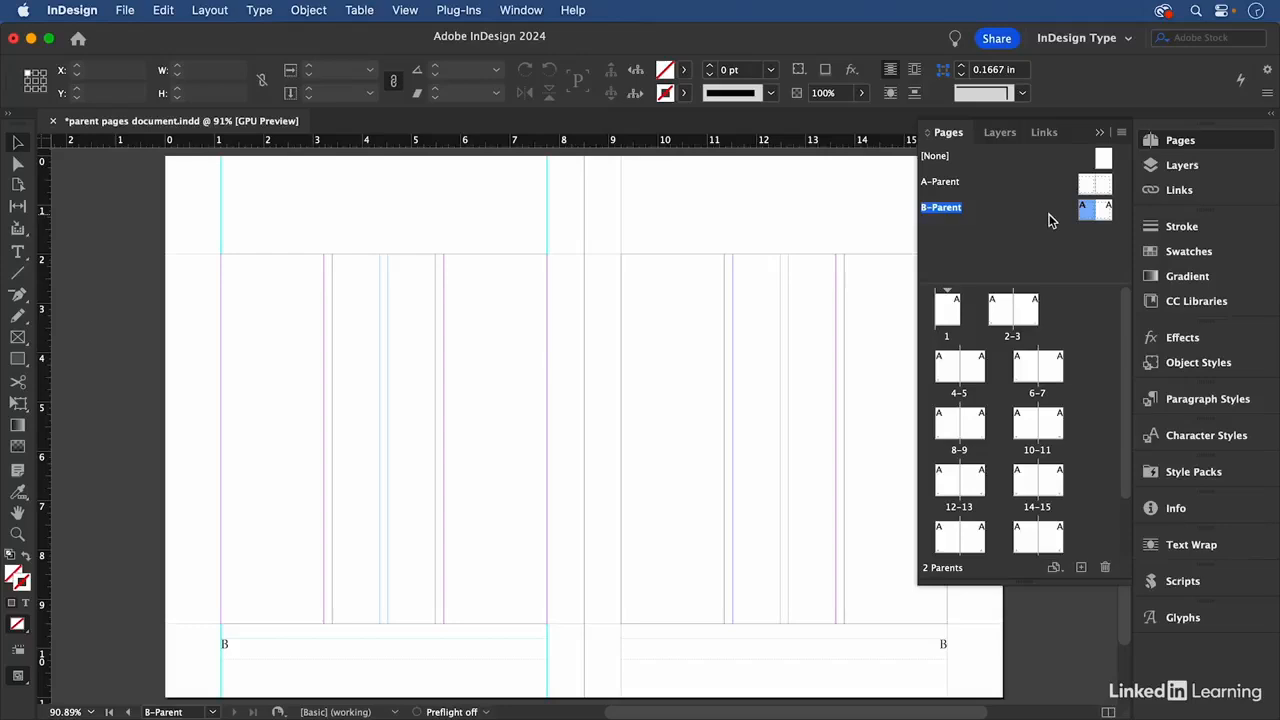
{"action": "left_click", "coordinate": [939, 214]}
{"action": "left_click", "coordinate": [492, 288]}
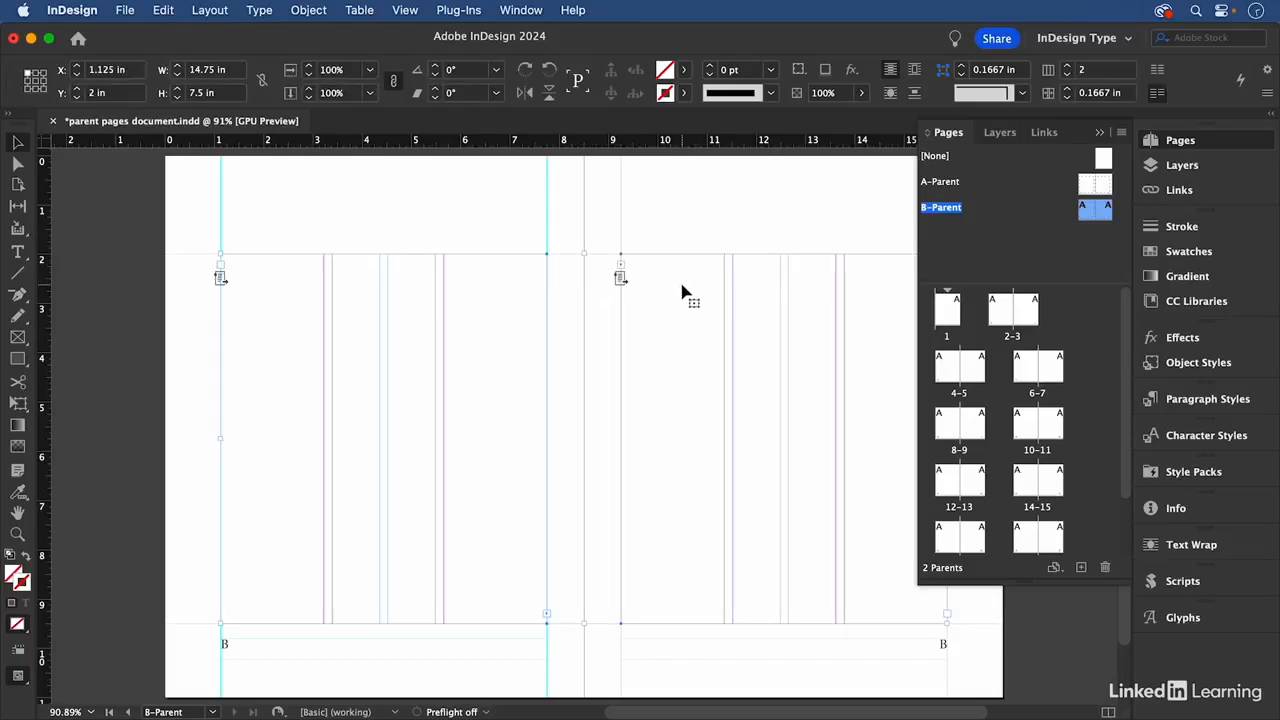
{"action": "left_click", "coordinate": [1066, 66]}
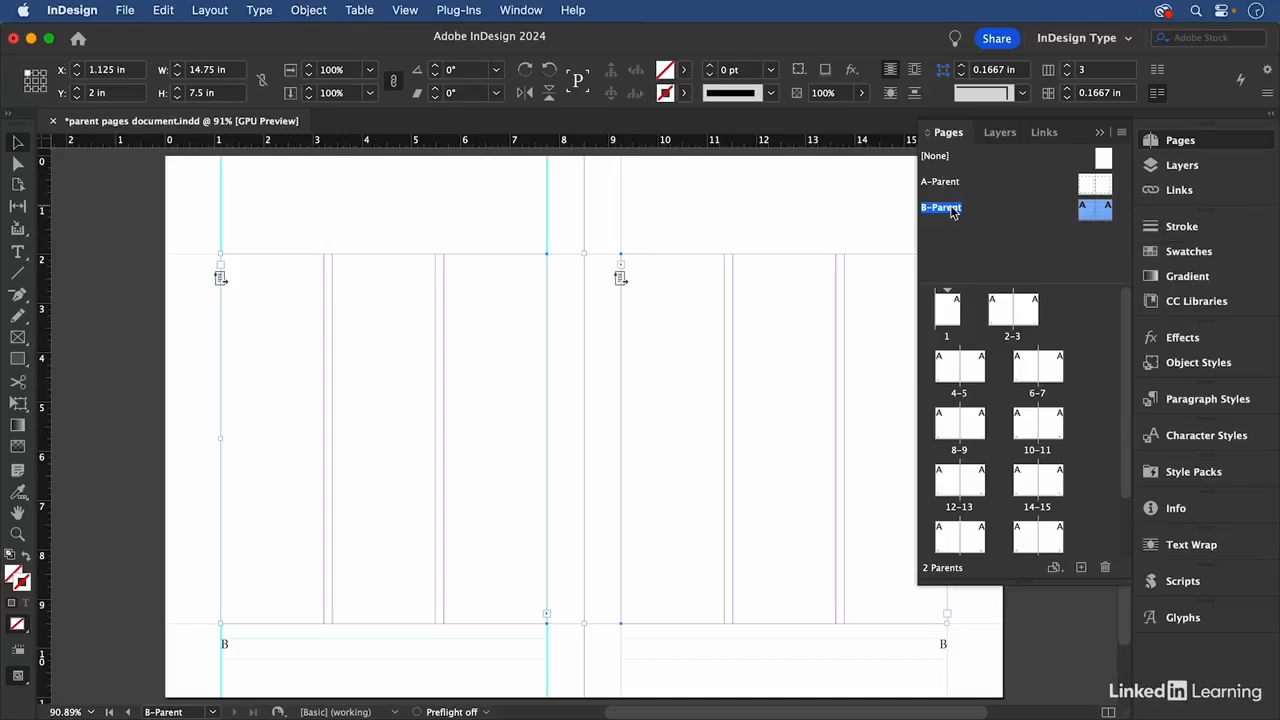
Step: Apply B-Parent to both pages of spread 6-7, and to page 8 only of spread 8-9
{"action": "double_click", "coordinate": [1039, 393]}
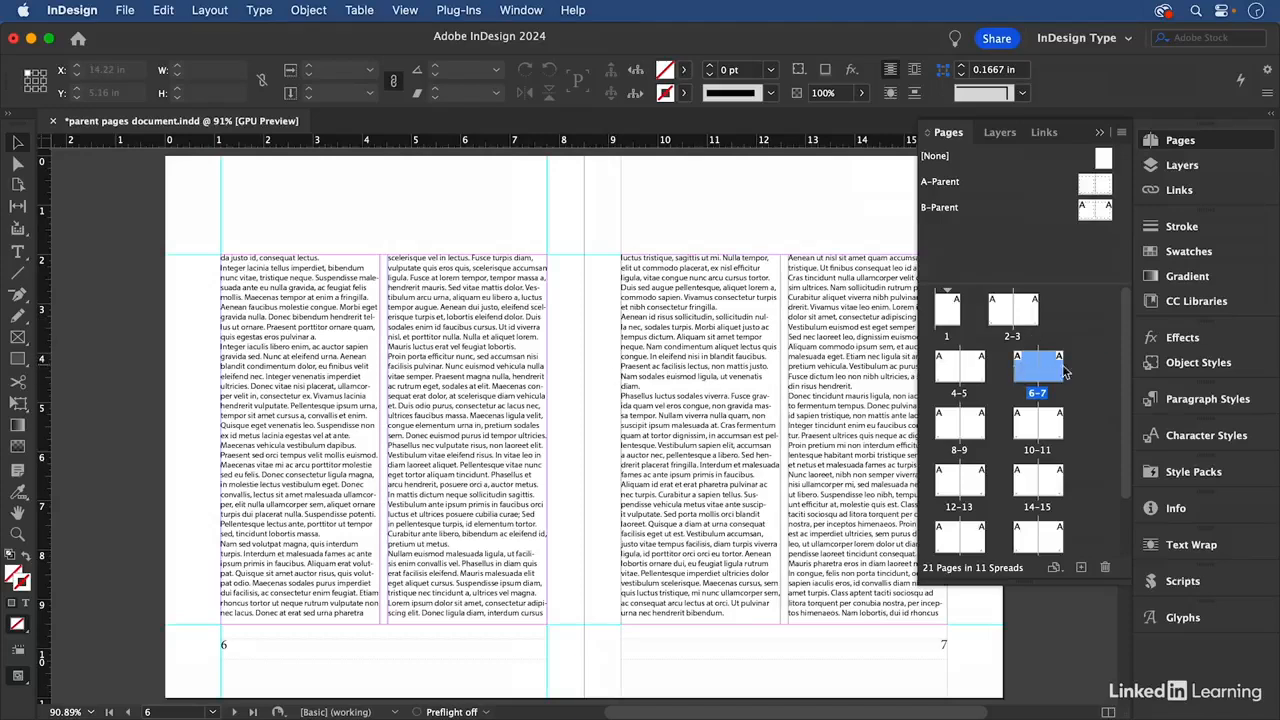
{"action": "left_click", "coordinate": [947, 211], "text": "alt"}
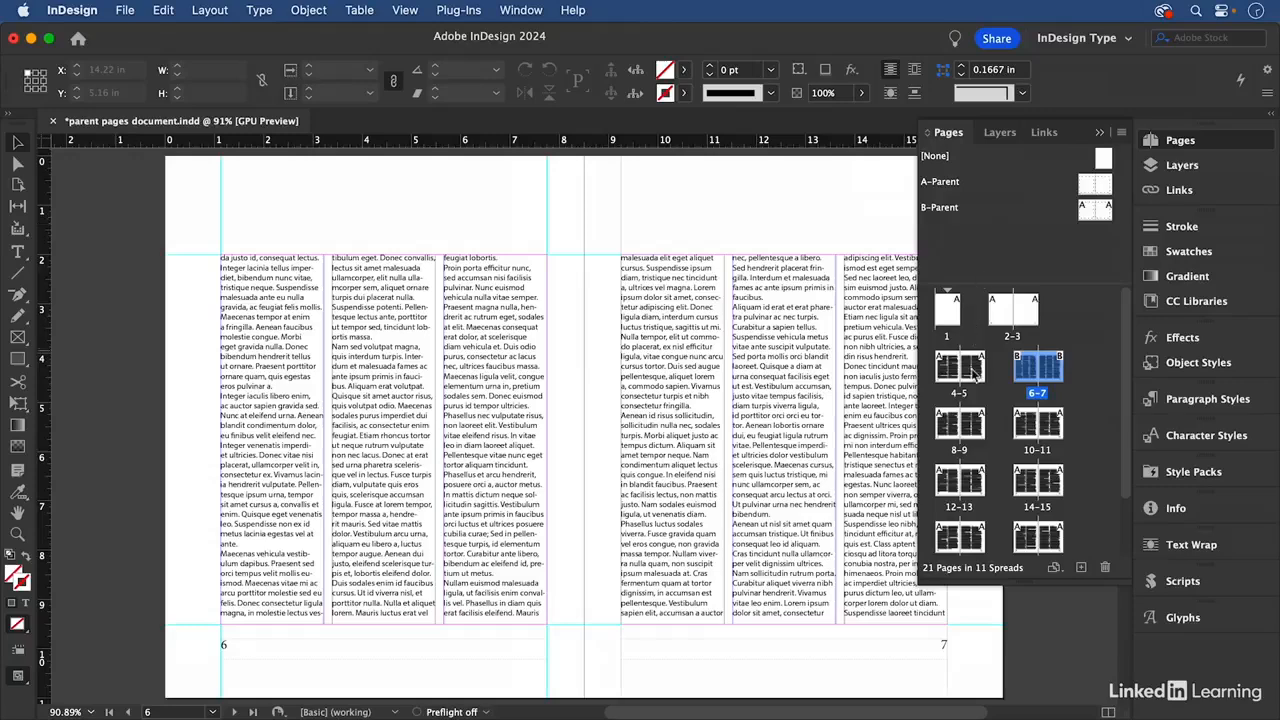
{"action": "double_click", "coordinate": [952, 440]}
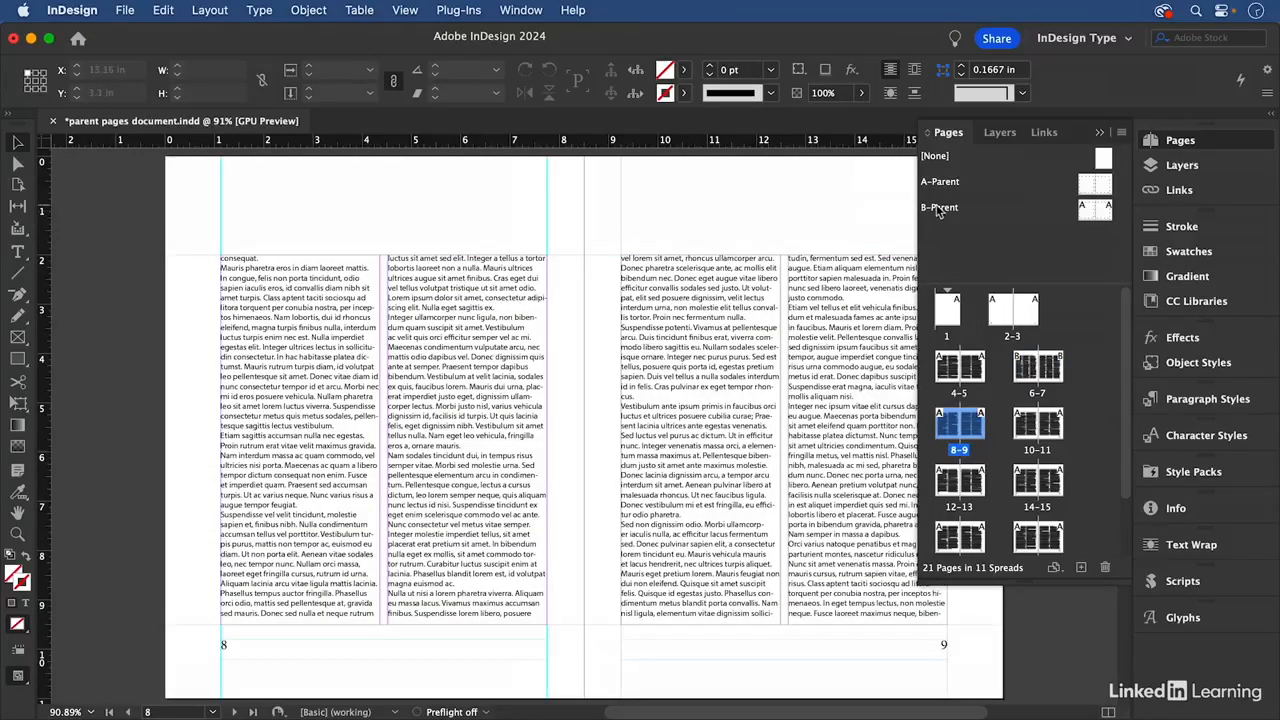
{"action": "mouse_move", "coordinate": [1087, 210]}
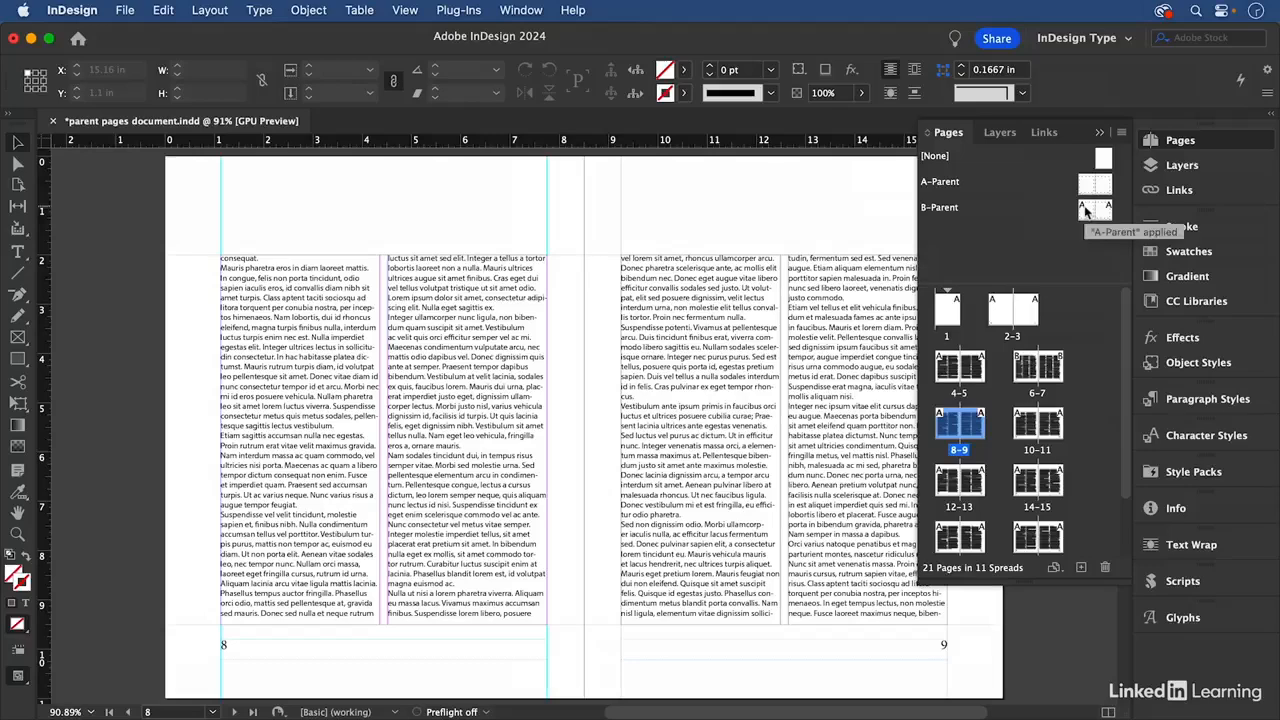
{"action": "left_click_drag", "start_coordinate": [1087, 210], "coordinate": [946, 426]}
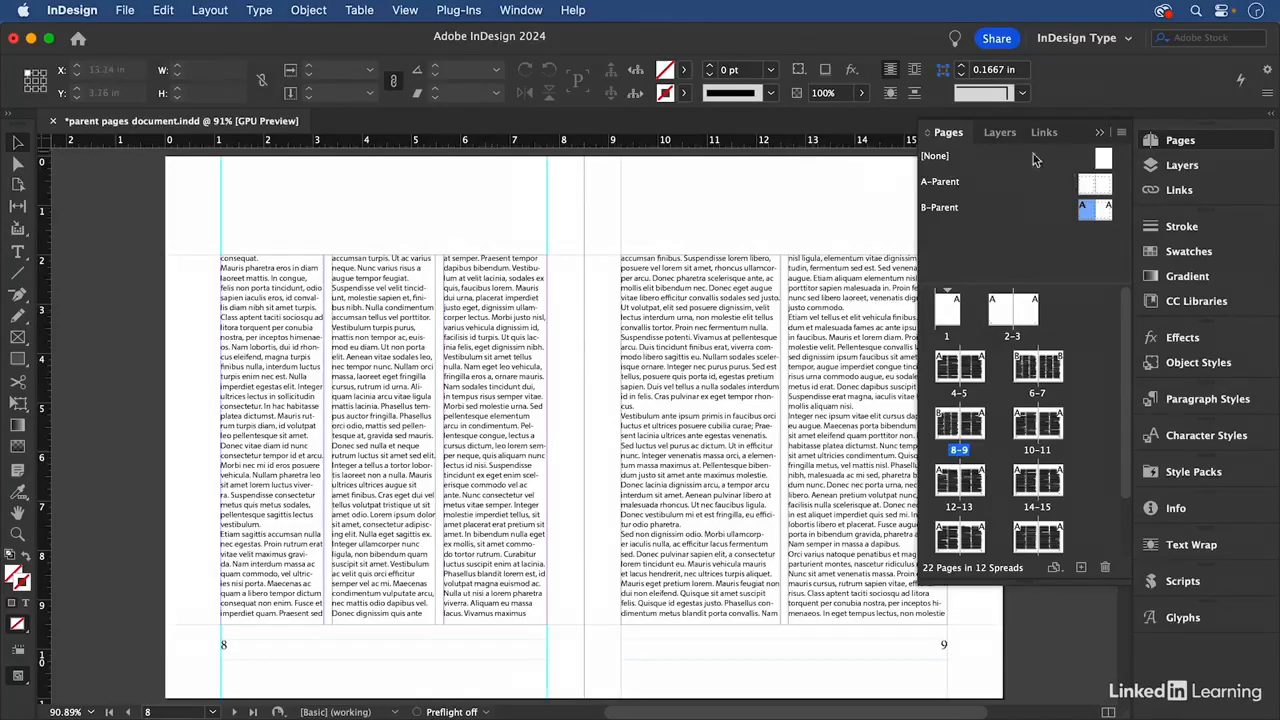
Step: Center the page numbers in both A-Parent footer frames and check them on spreads 12-13, 8-9 and 6-7
{"action": "double_click", "coordinate": [946, 188]}
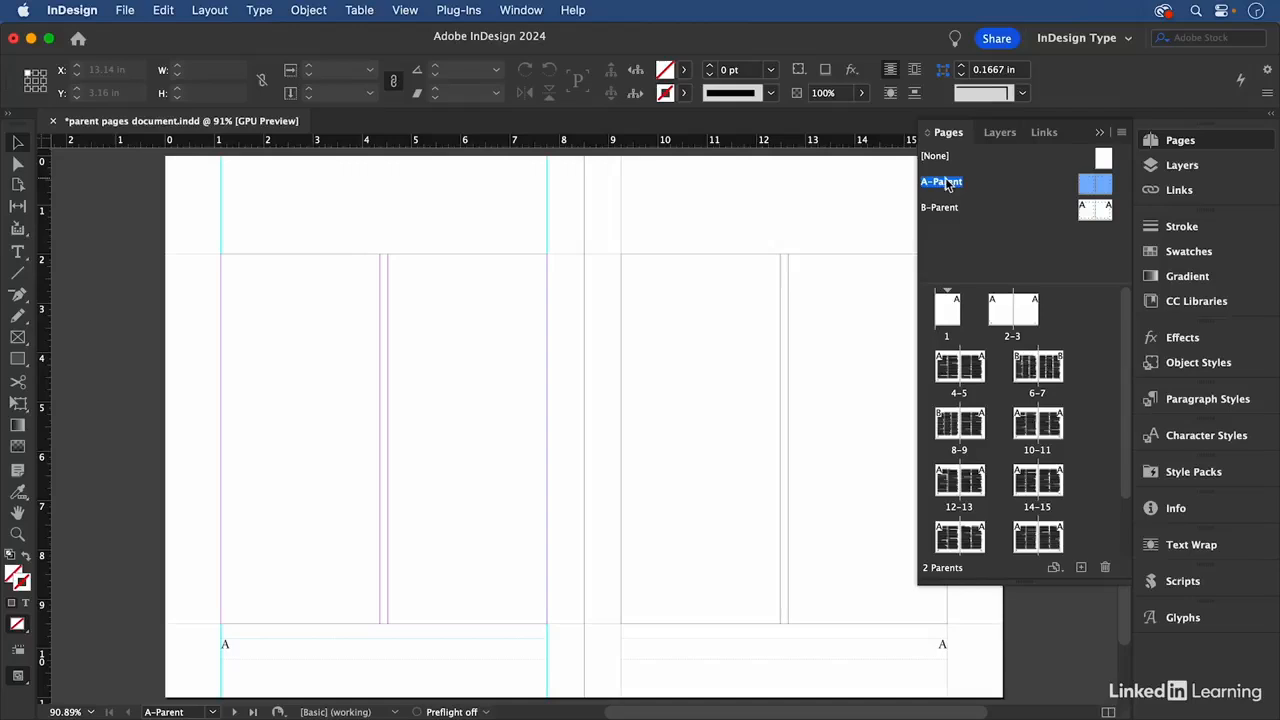
{"action": "left_click", "coordinate": [338, 644]}
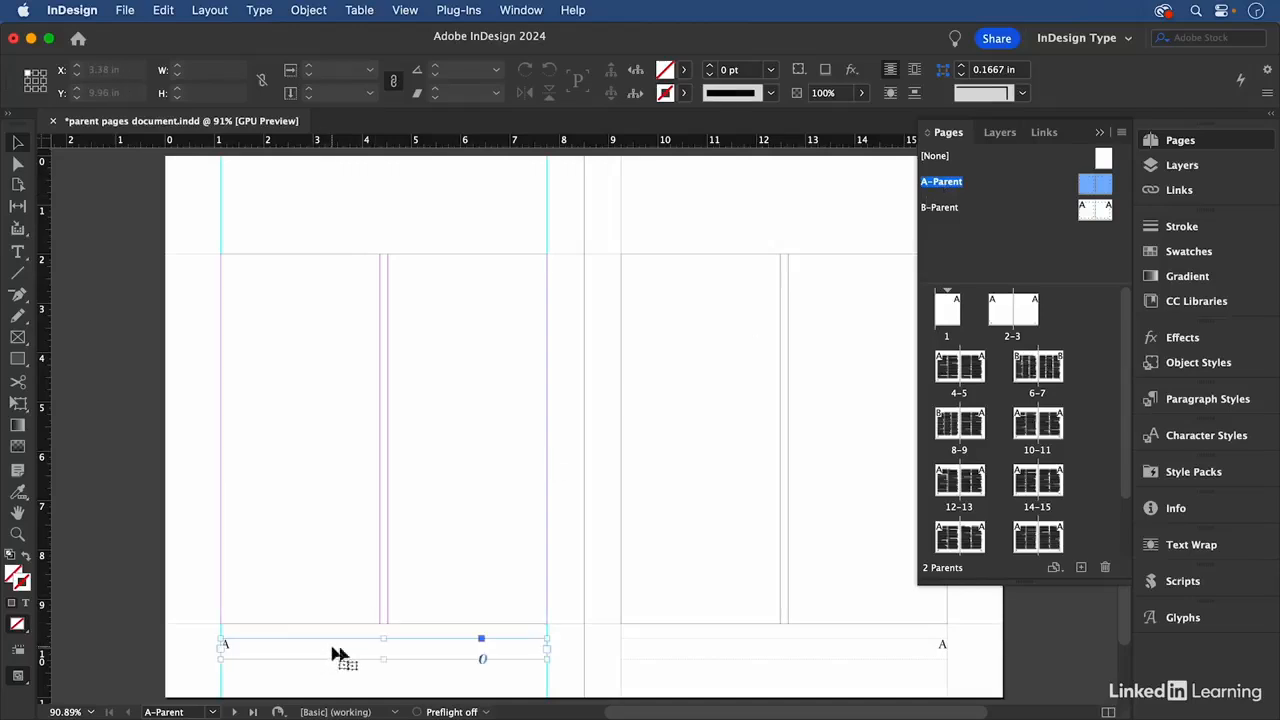
{"action": "left_click", "coordinate": [757, 660], "text": "shift"}
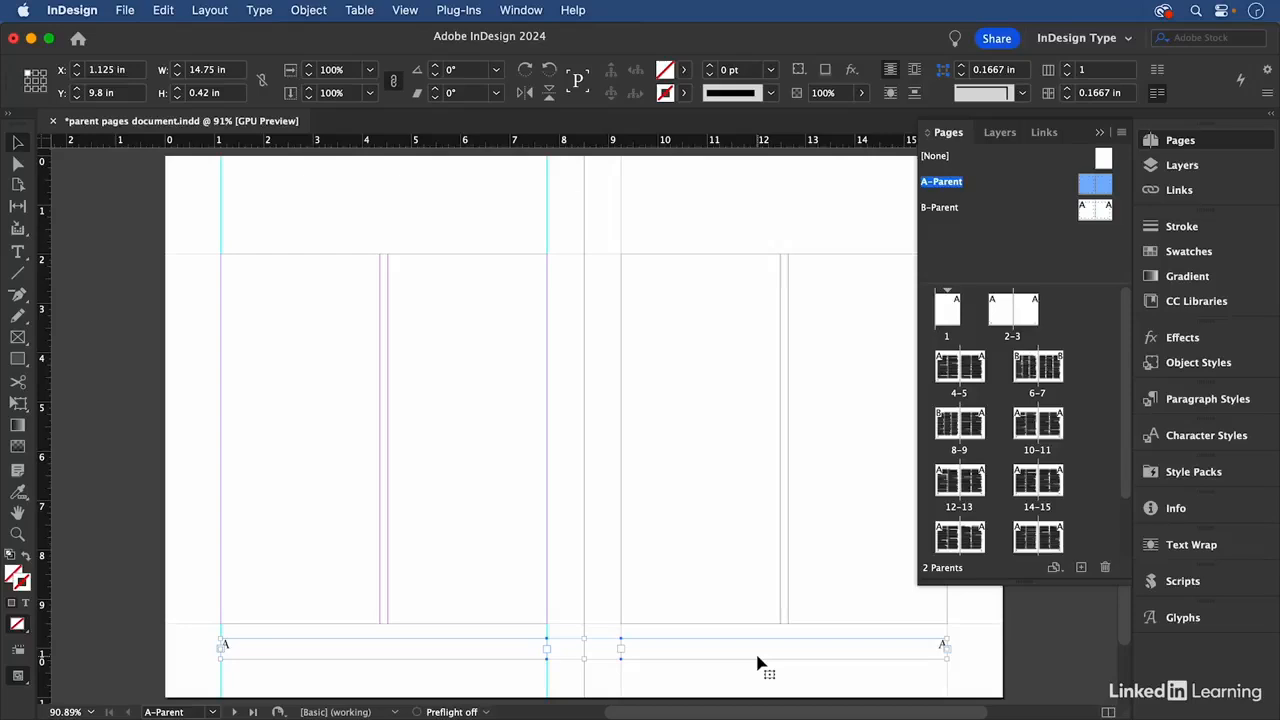
{"action": "key", "text": "super+shift+c"}
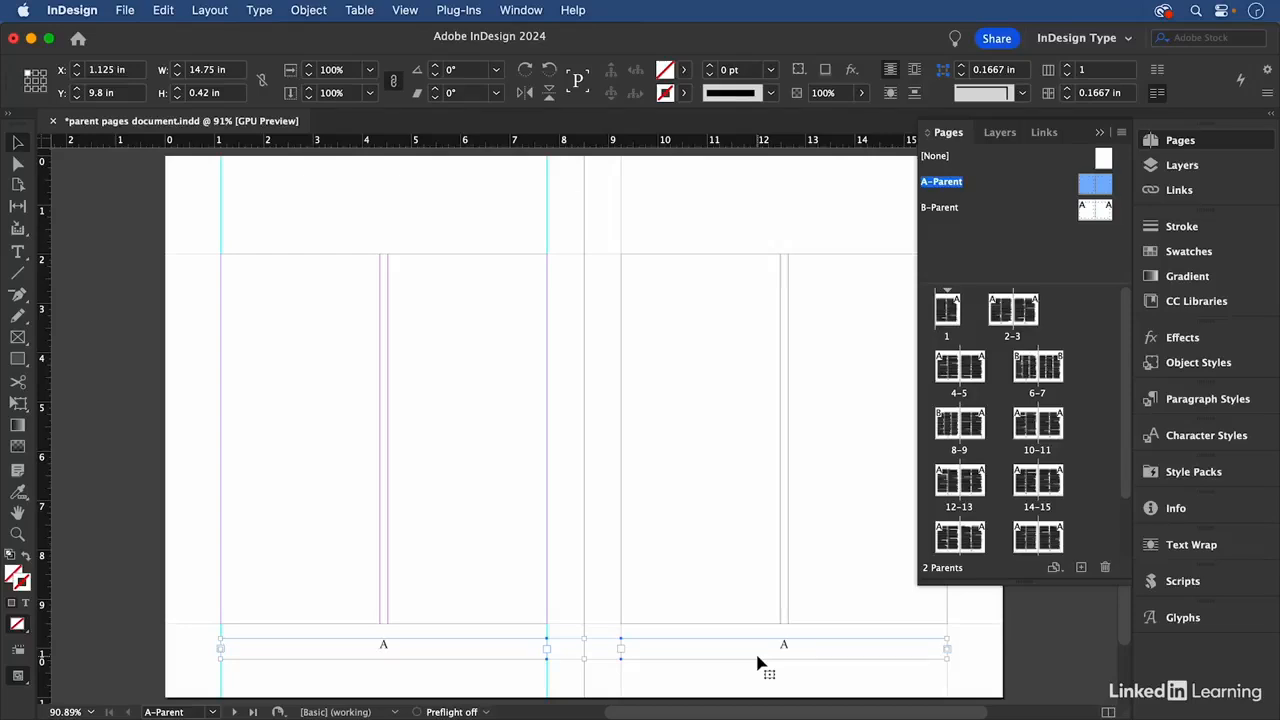
{"action": "double_click", "coordinate": [966, 510]}
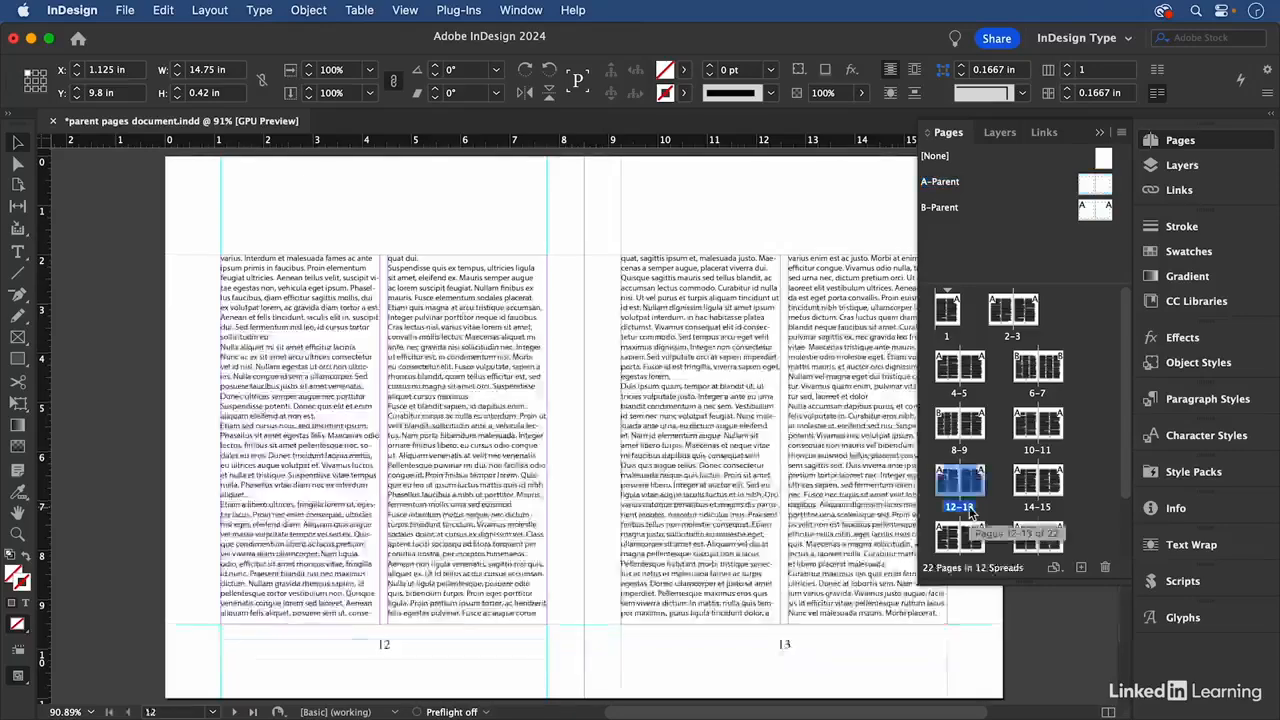
{"action": "double_click", "coordinate": [962, 452]}
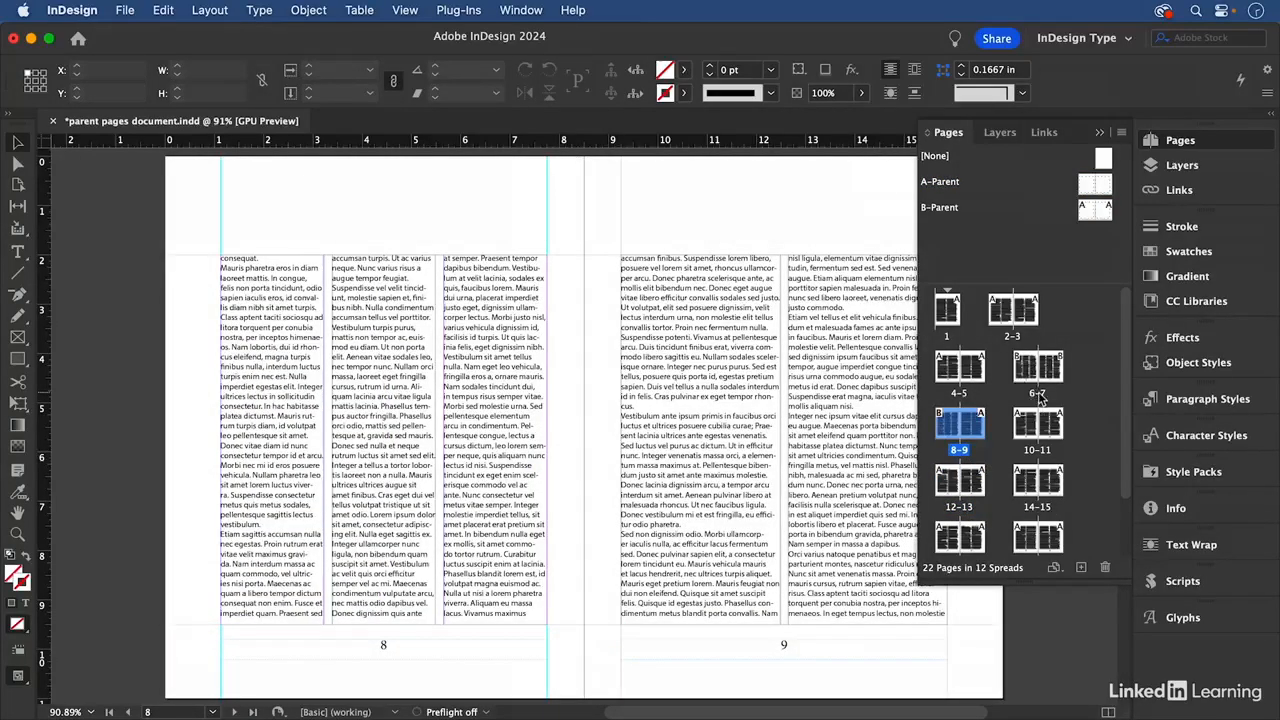
{"action": "double_click", "coordinate": [1040, 397]}
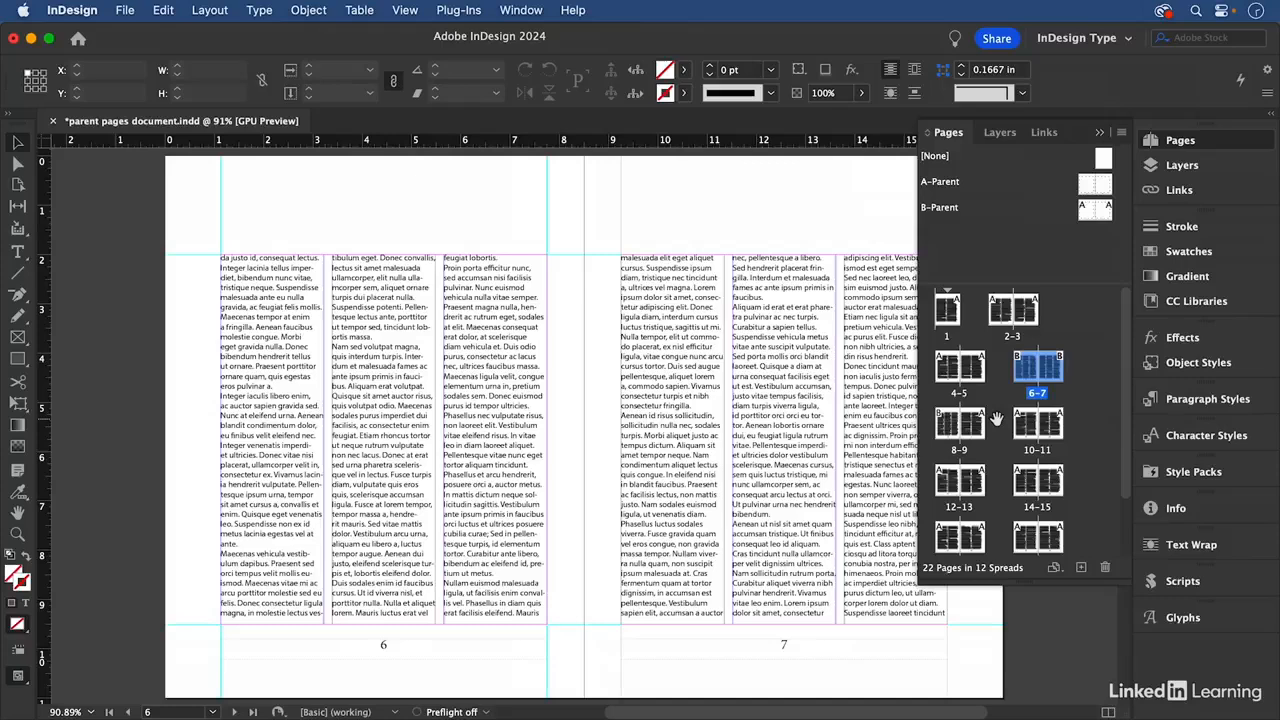